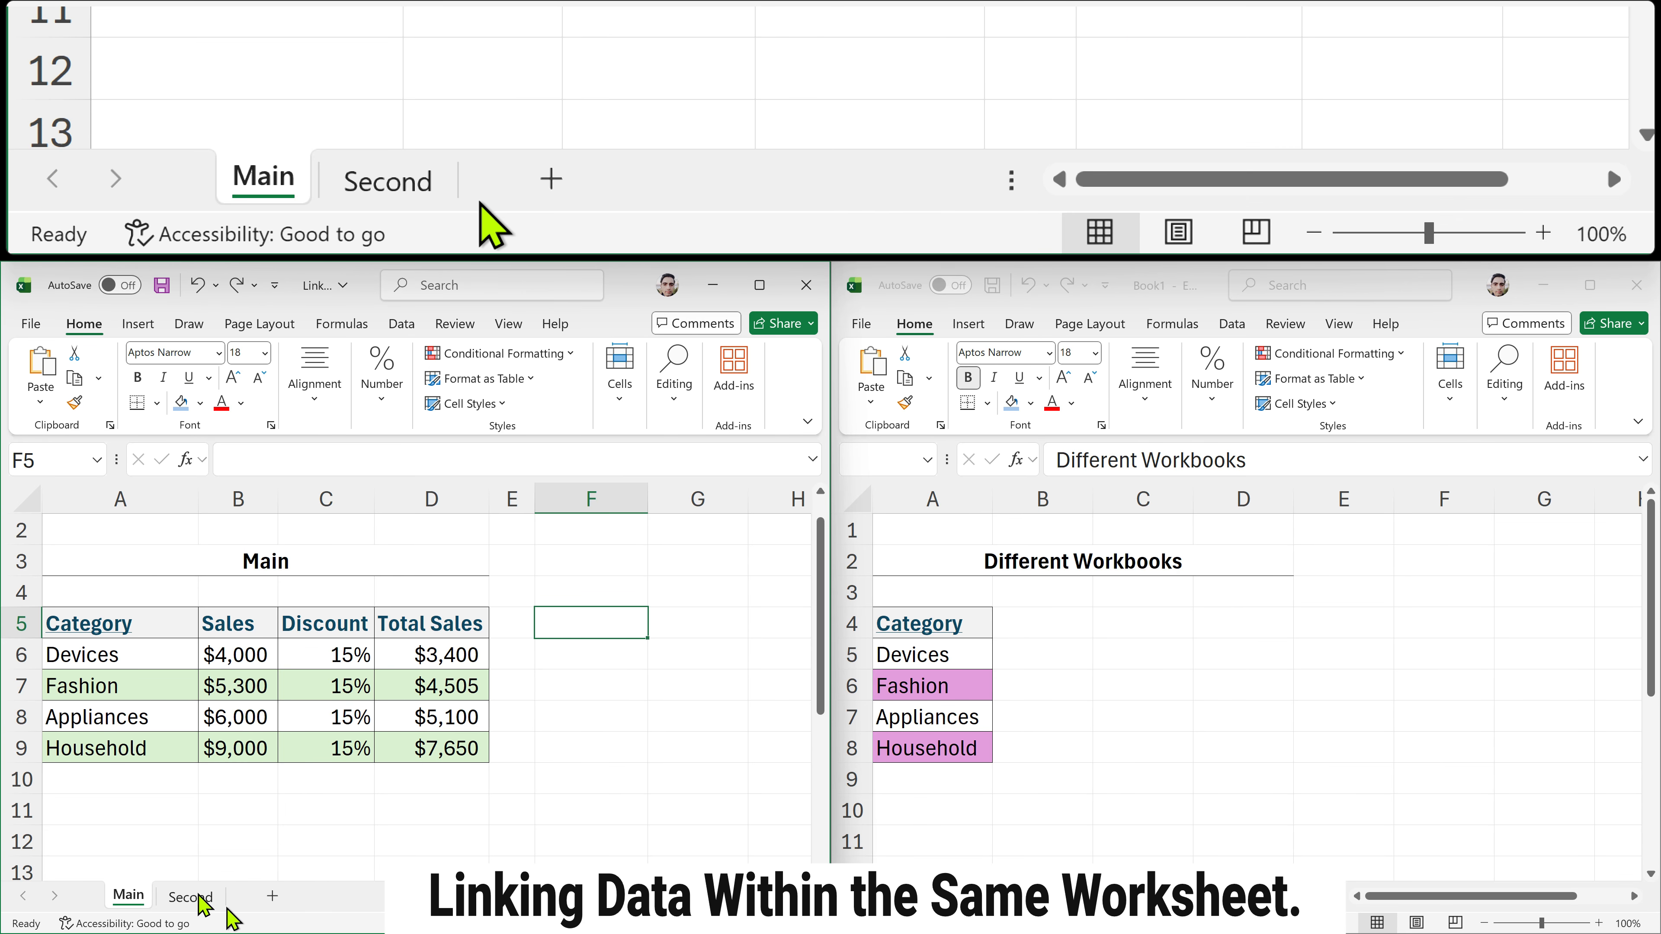
pyautogui.click(193, 896)
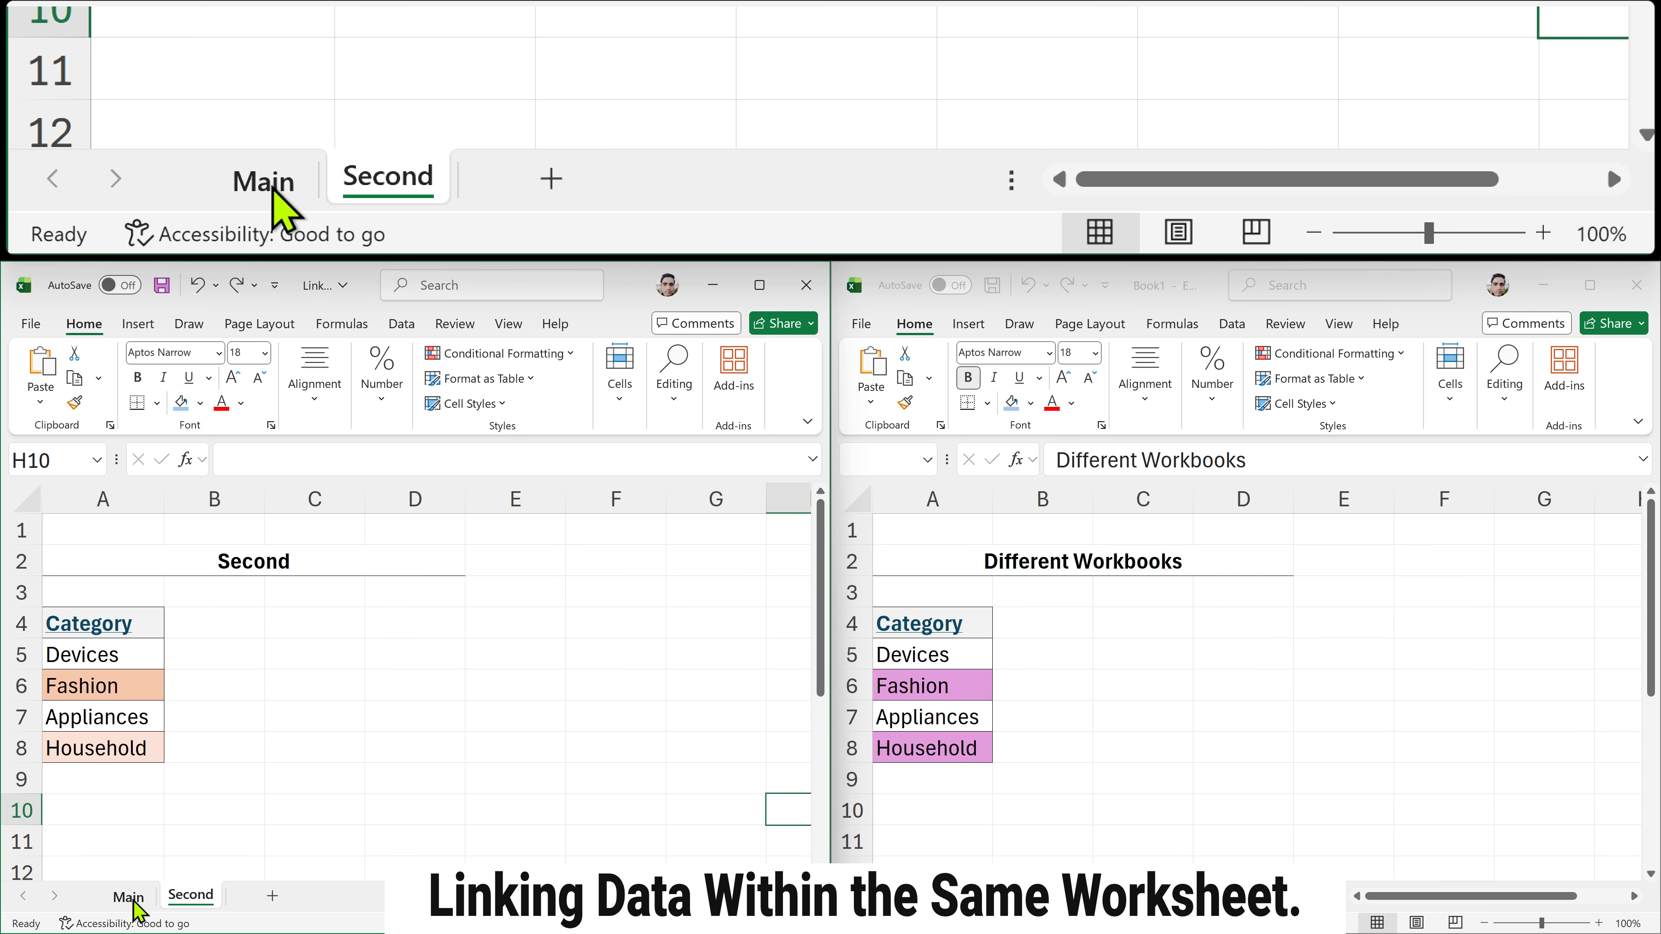
pyautogui.click(130, 899)
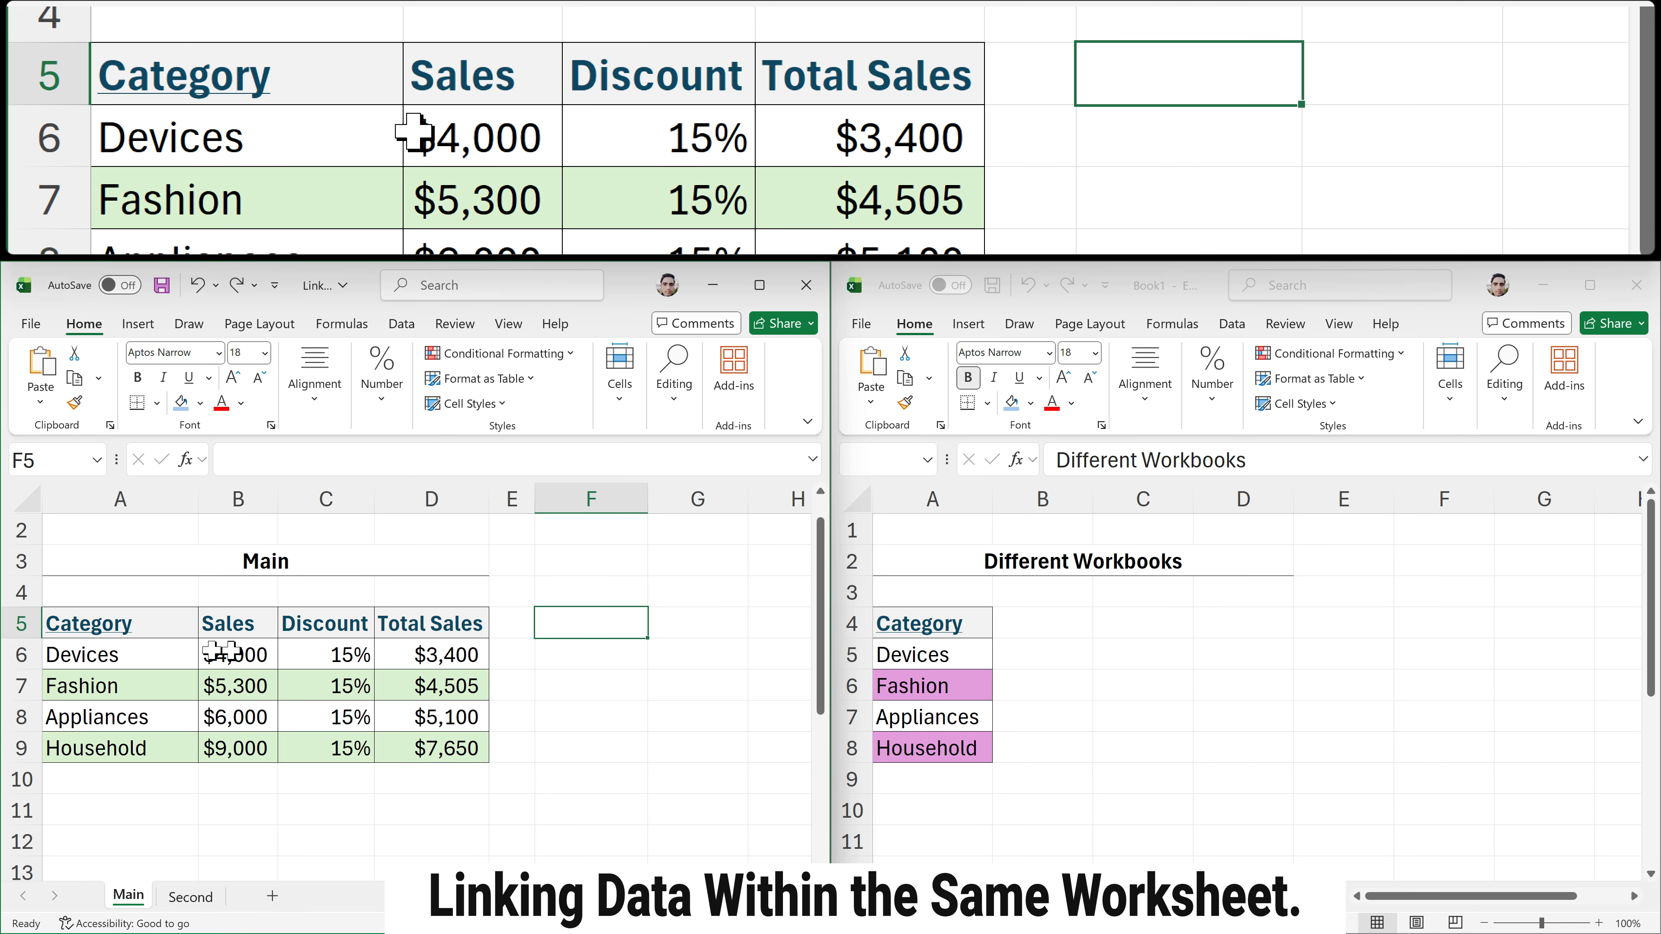
# - Link cell F7 on the Main sheet to the Fashion total sales with the formula =D7
pyautogui.click(562, 686)
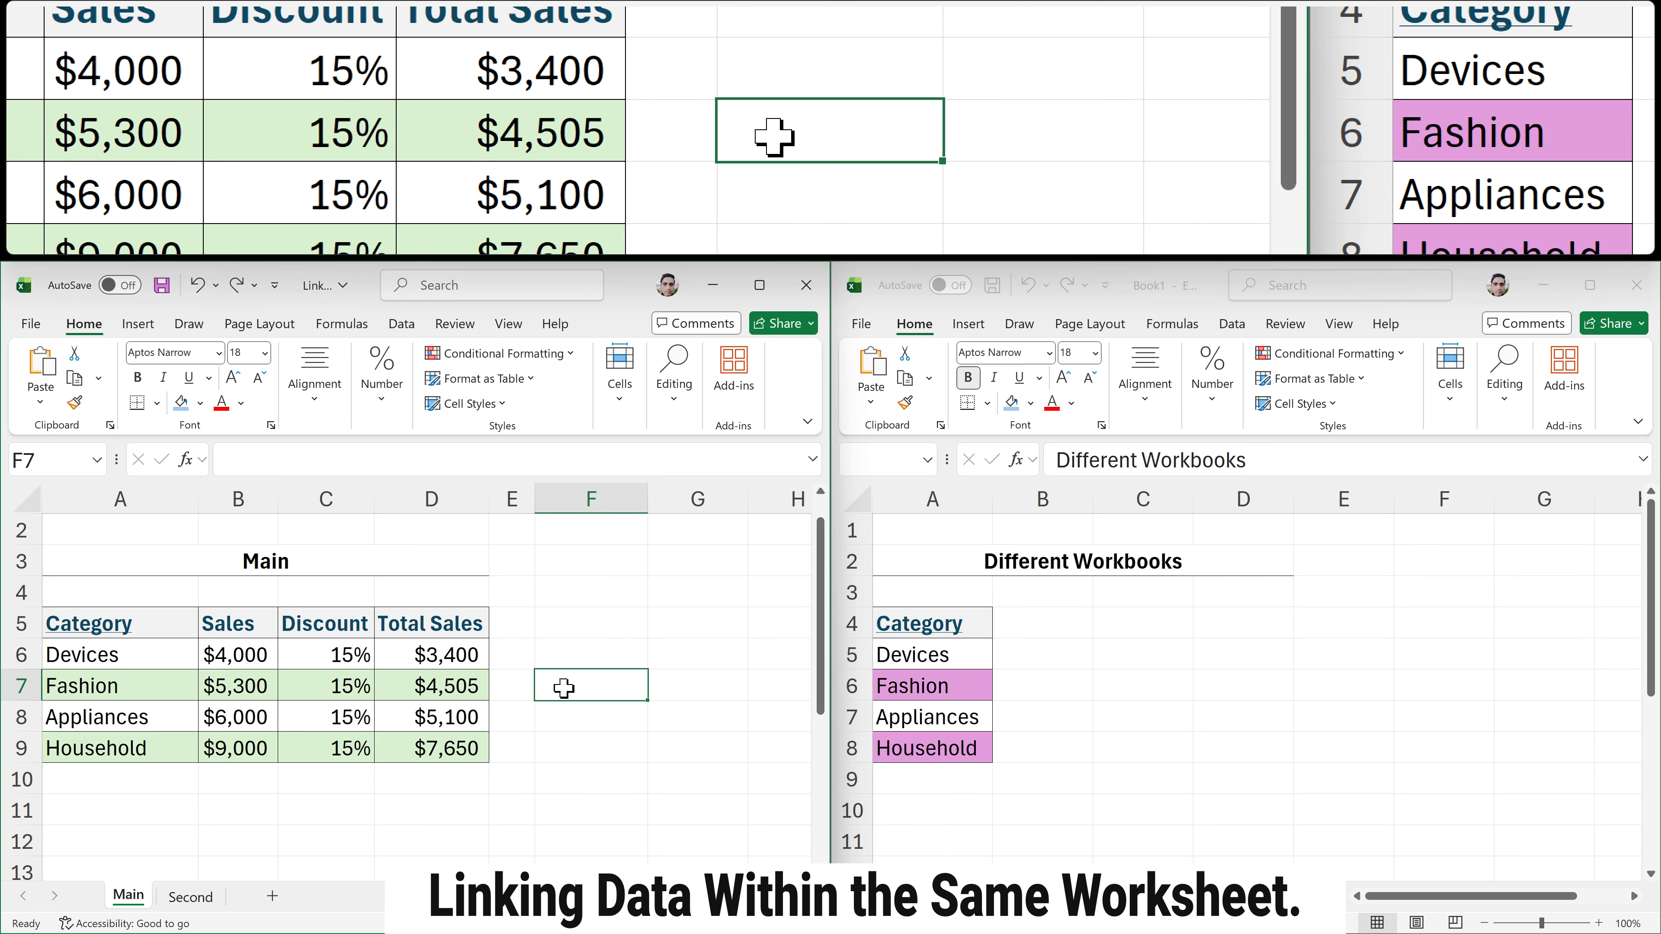
pyautogui.click(548, 691)
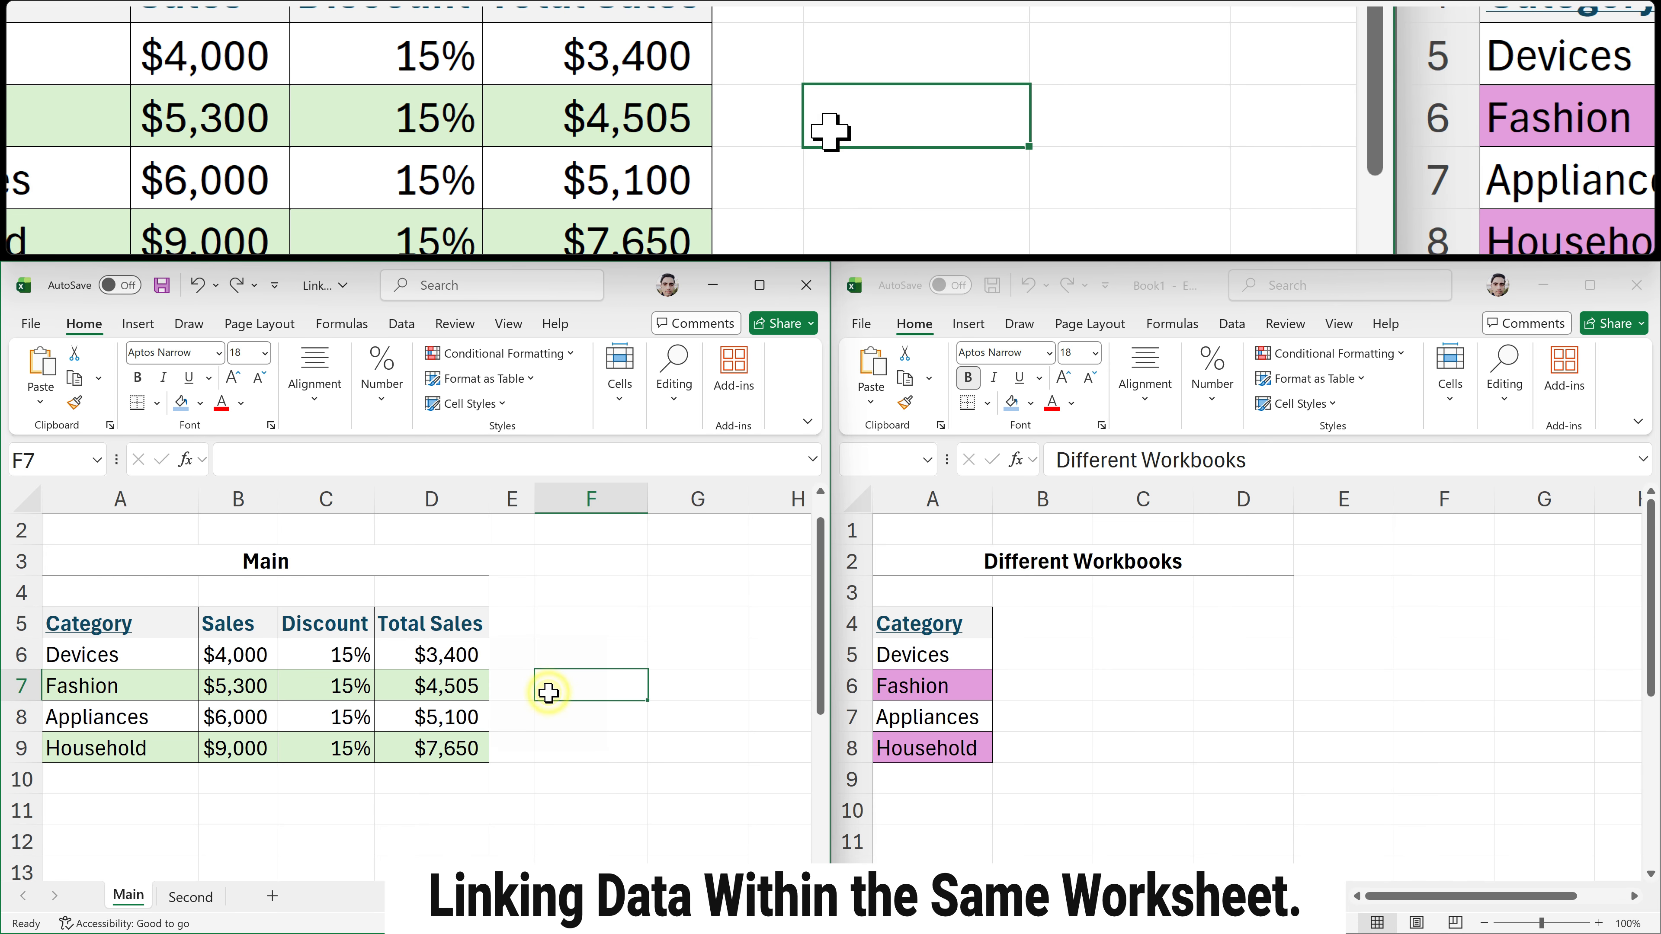
pyautogui.doubleClick(547, 692)
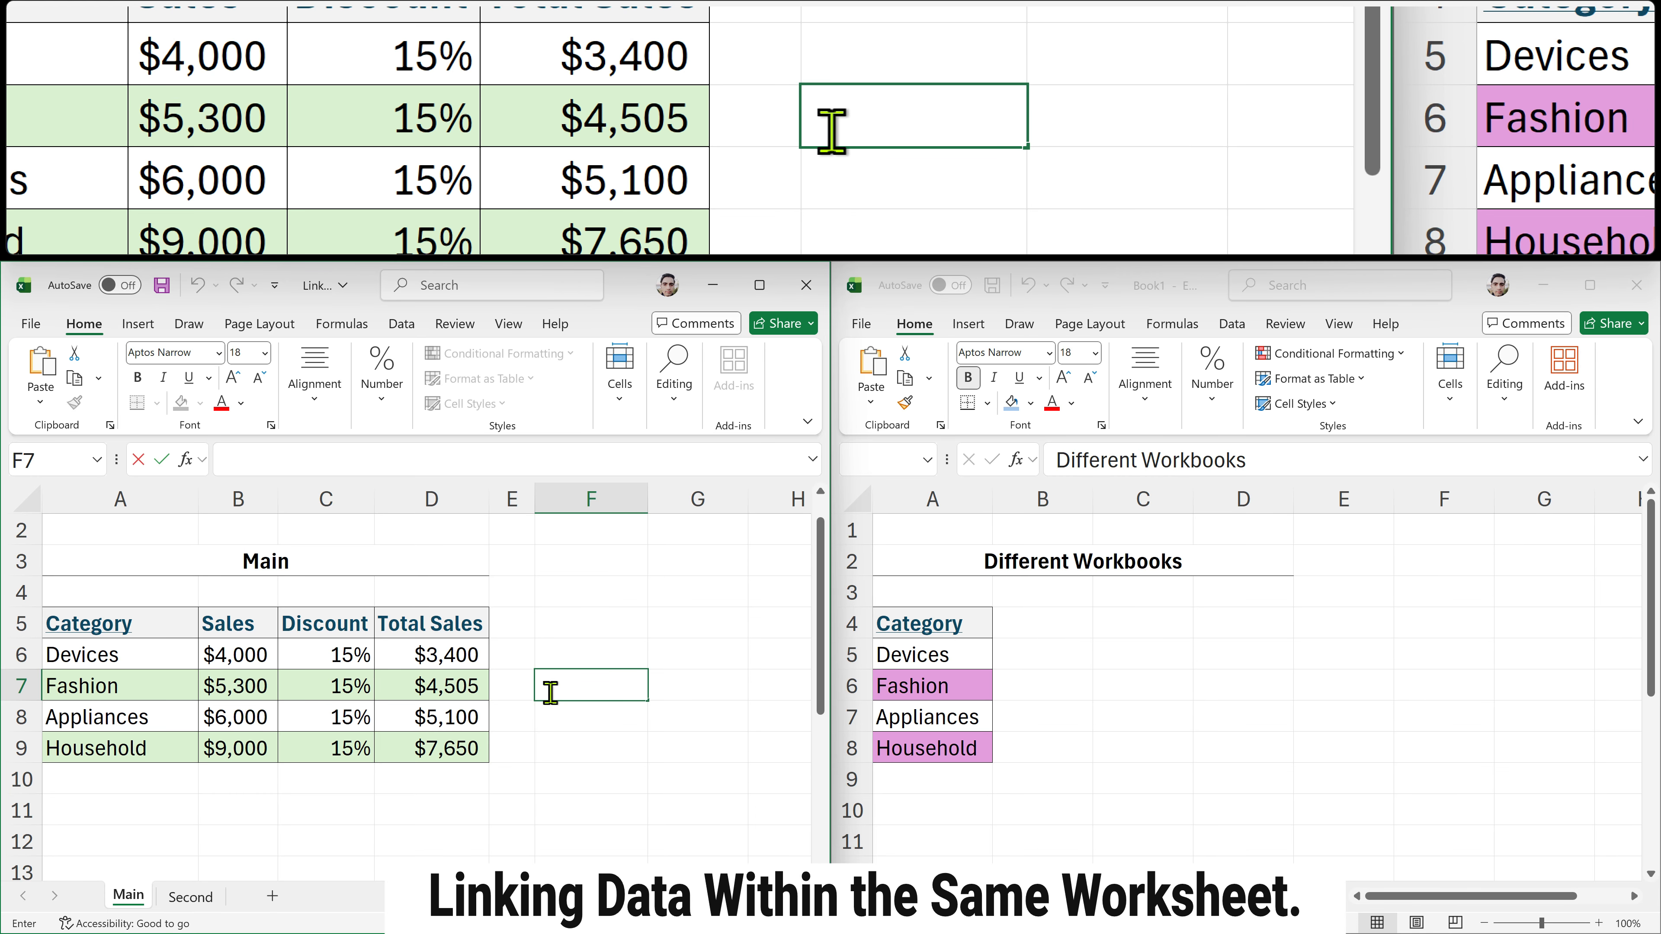
pyautogui.write('=')
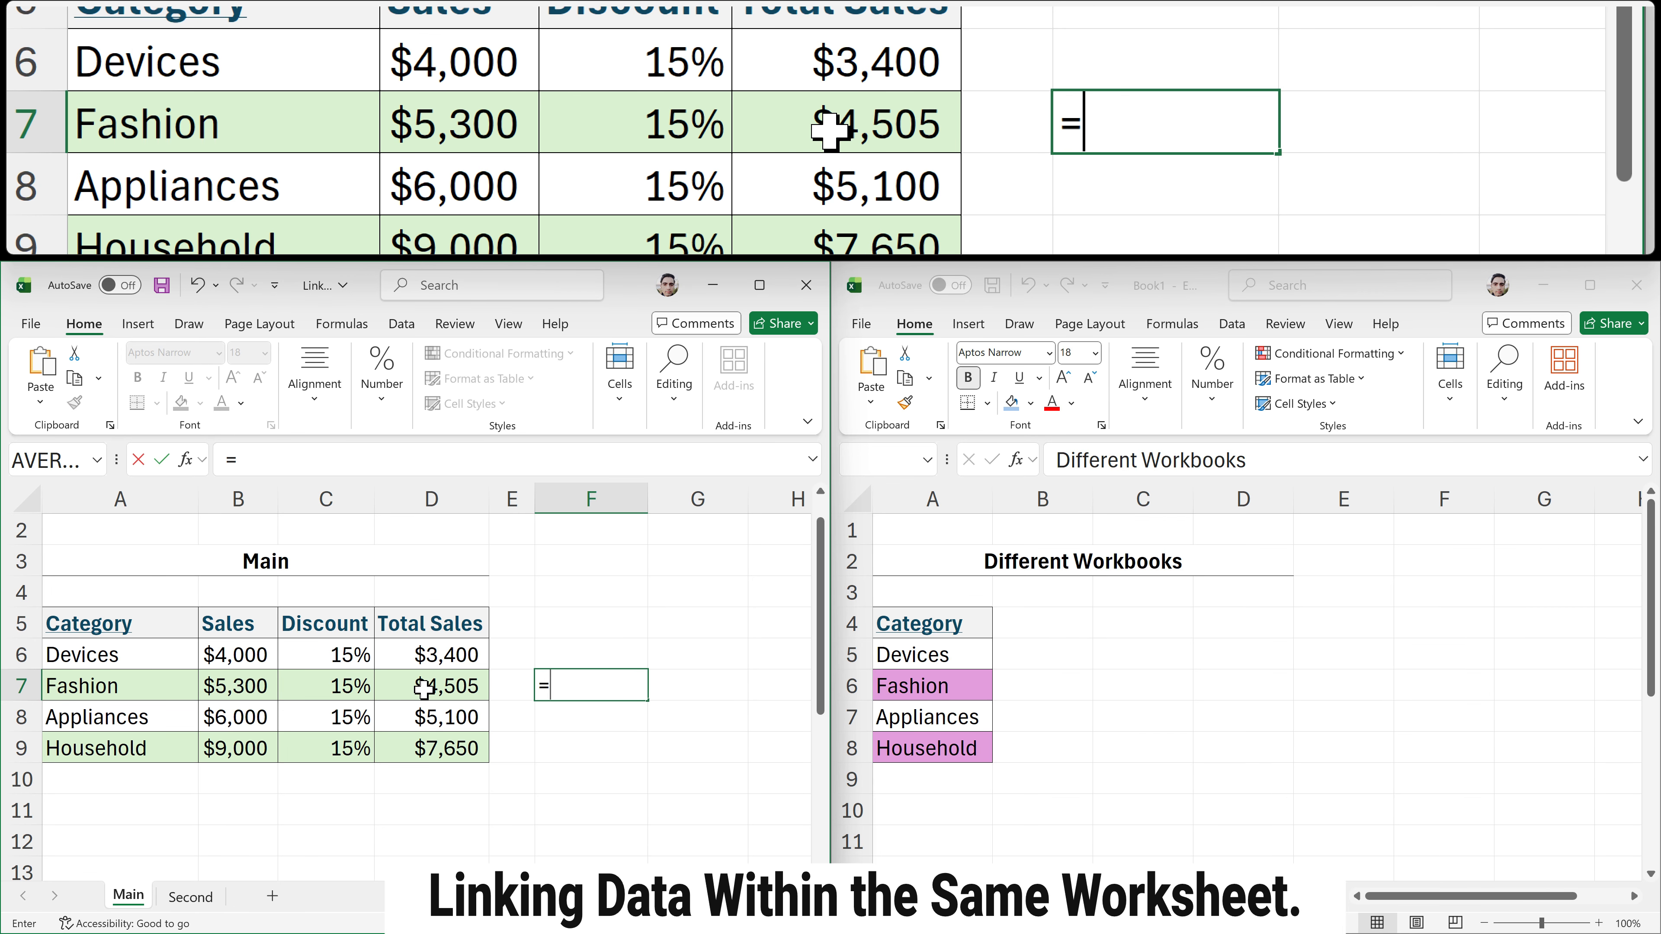
pyautogui.click(424, 688)
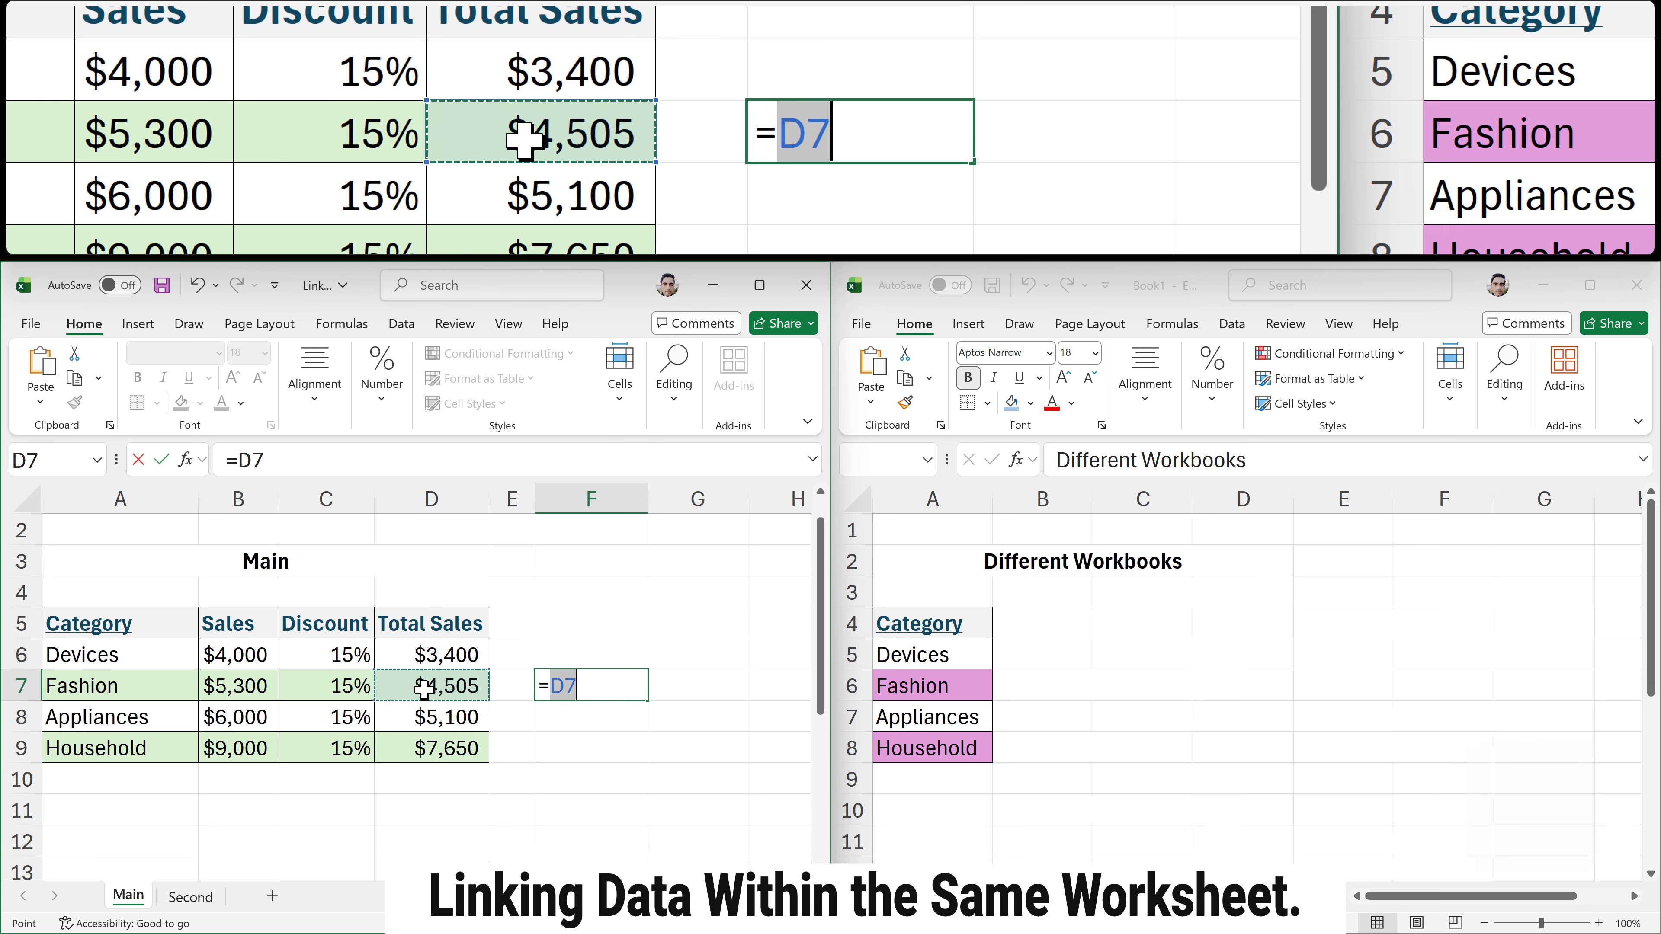
pyautogui.press('Return')
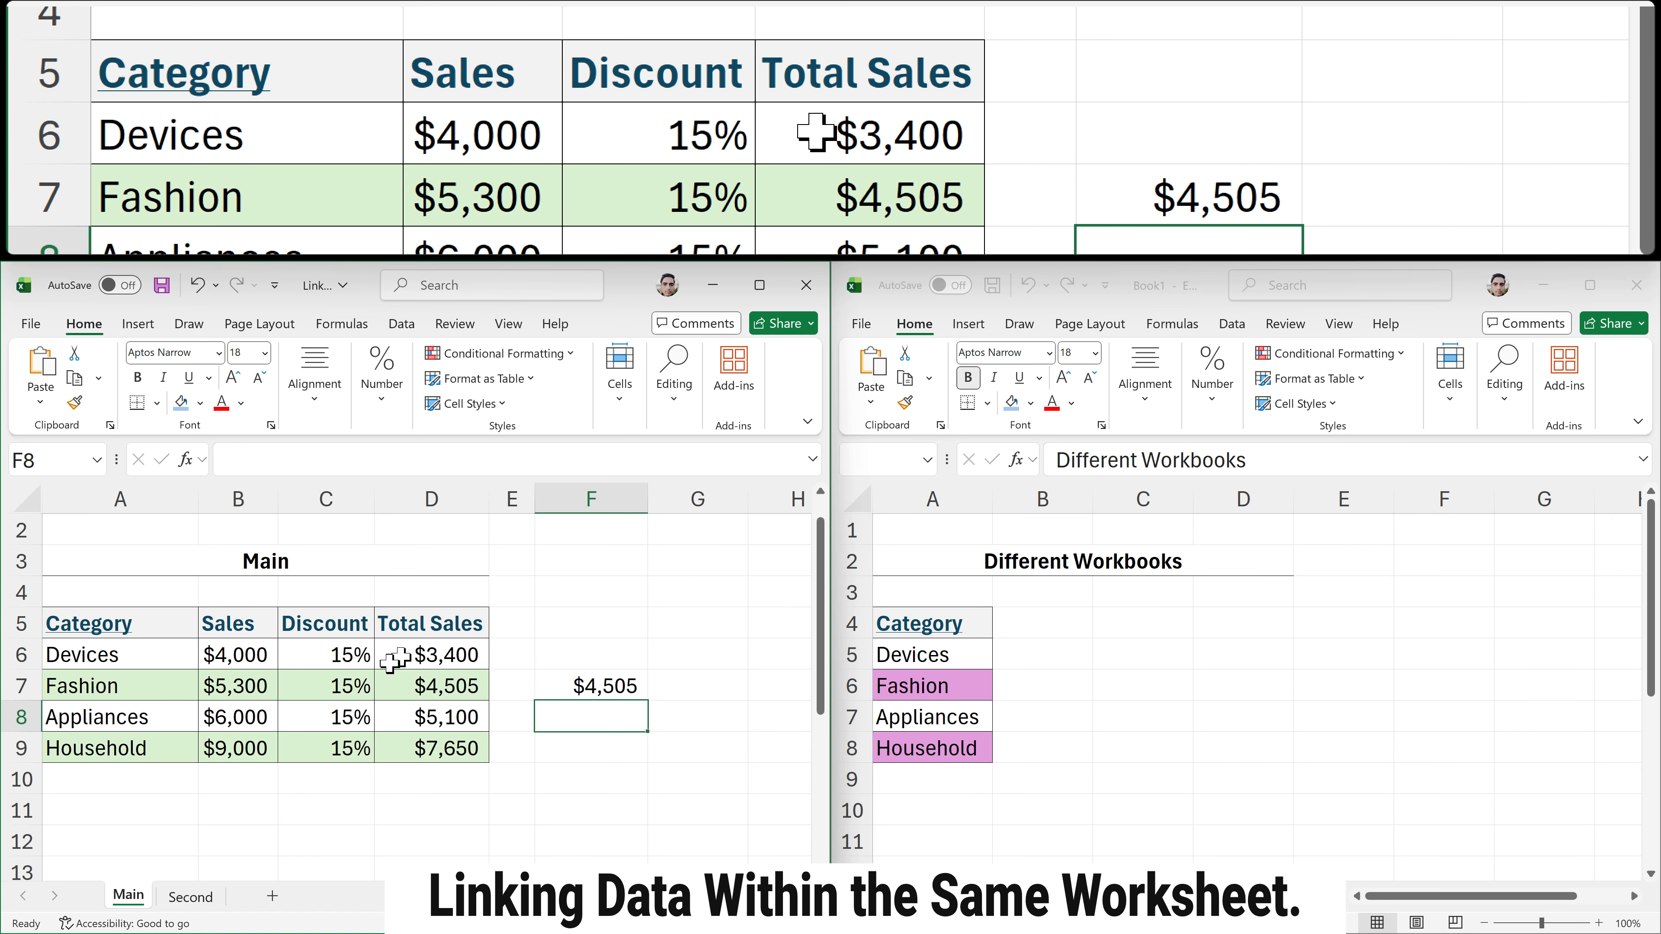
# - Set the Fashion sales in cell B7 of the Main sheet to 8300
pyautogui.click(264, 685)
pyautogui.doubleClick(247, 687)
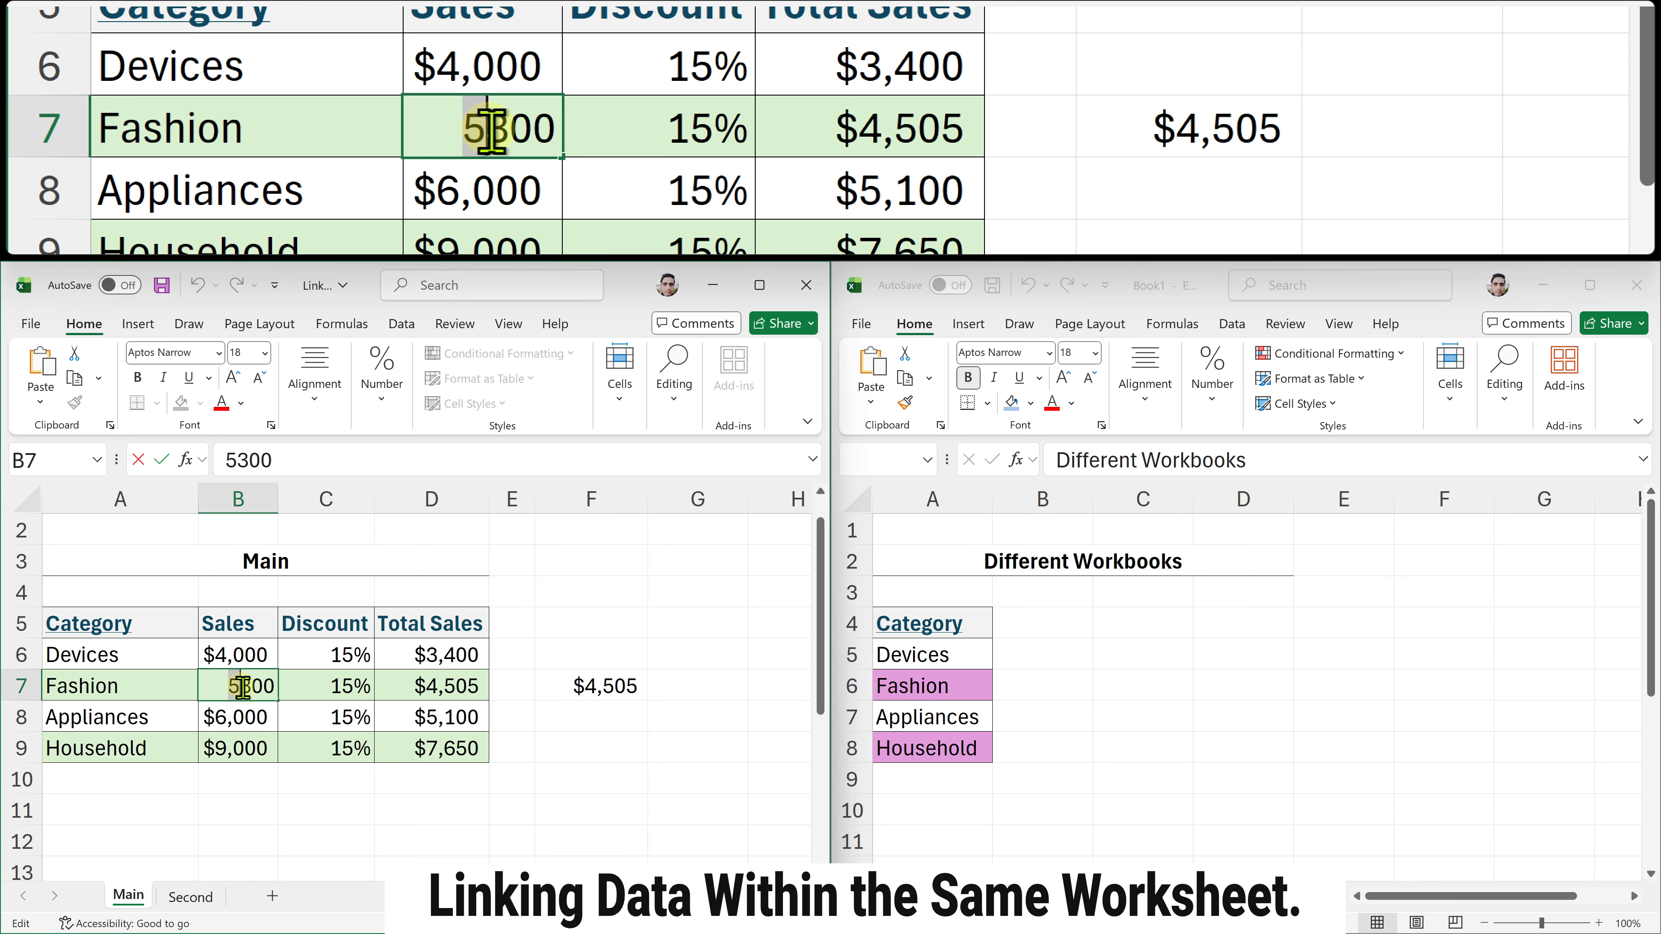
pyautogui.moveTo(232, 685); pyautogui.dragTo(243, 687)
pyautogui.write('8')
pyautogui.press('Return')
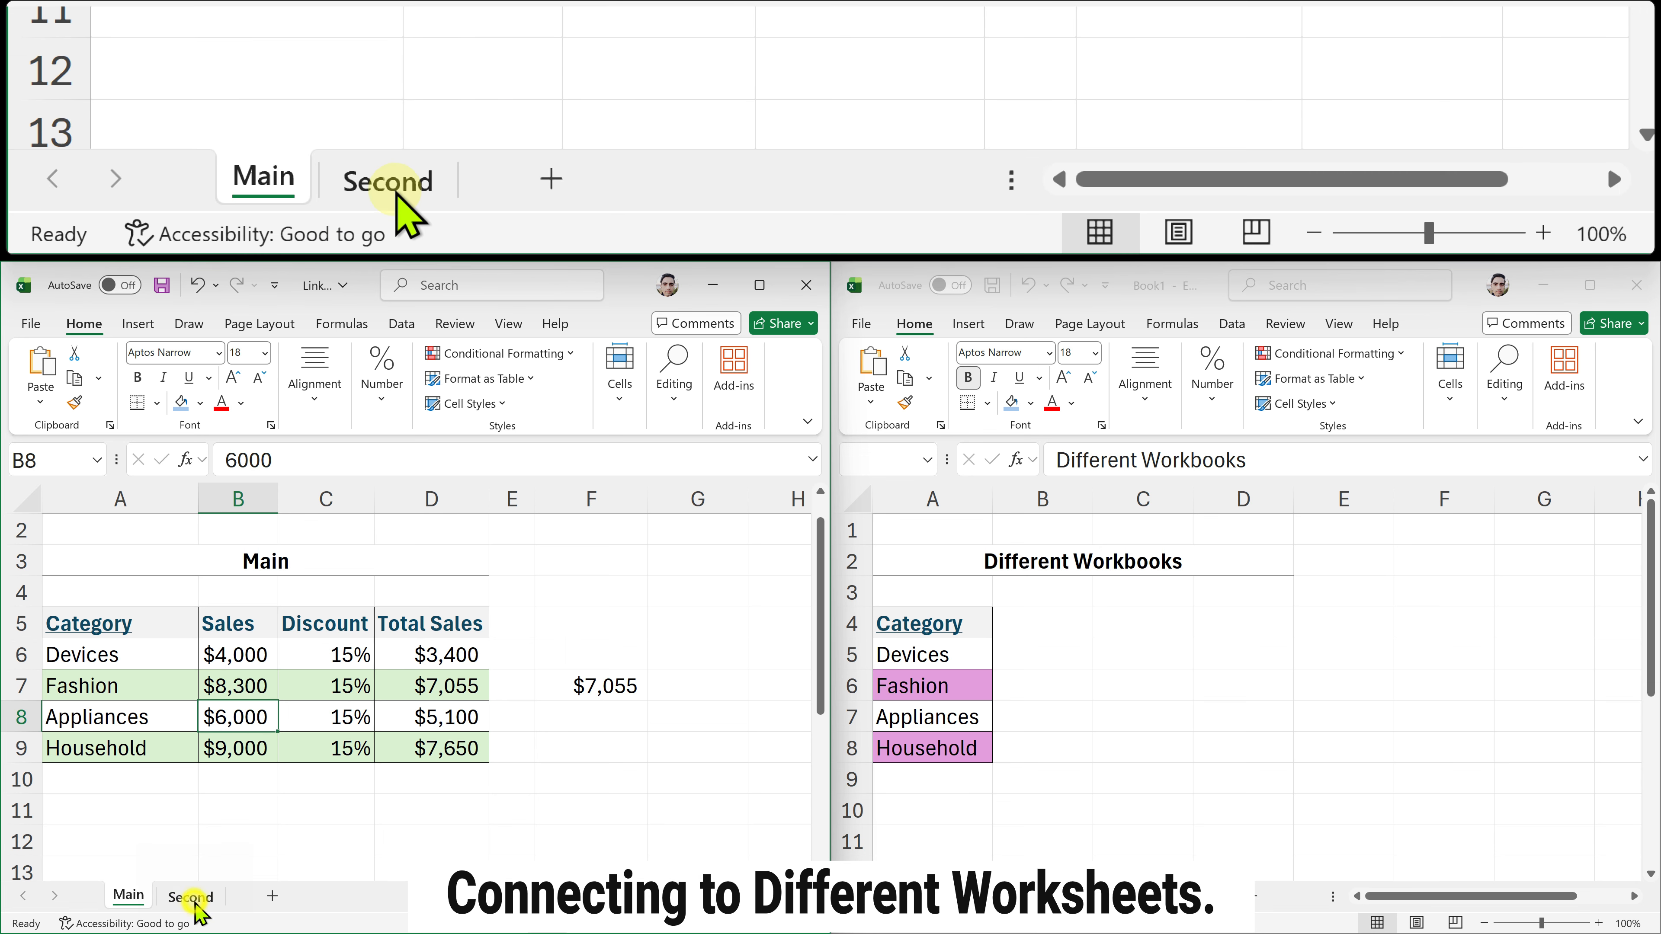
# - Link the Fashion cell B6 on the Second sheet to the Main sheet's Fashion total sales with =Main!D7
pyautogui.click(190, 896)
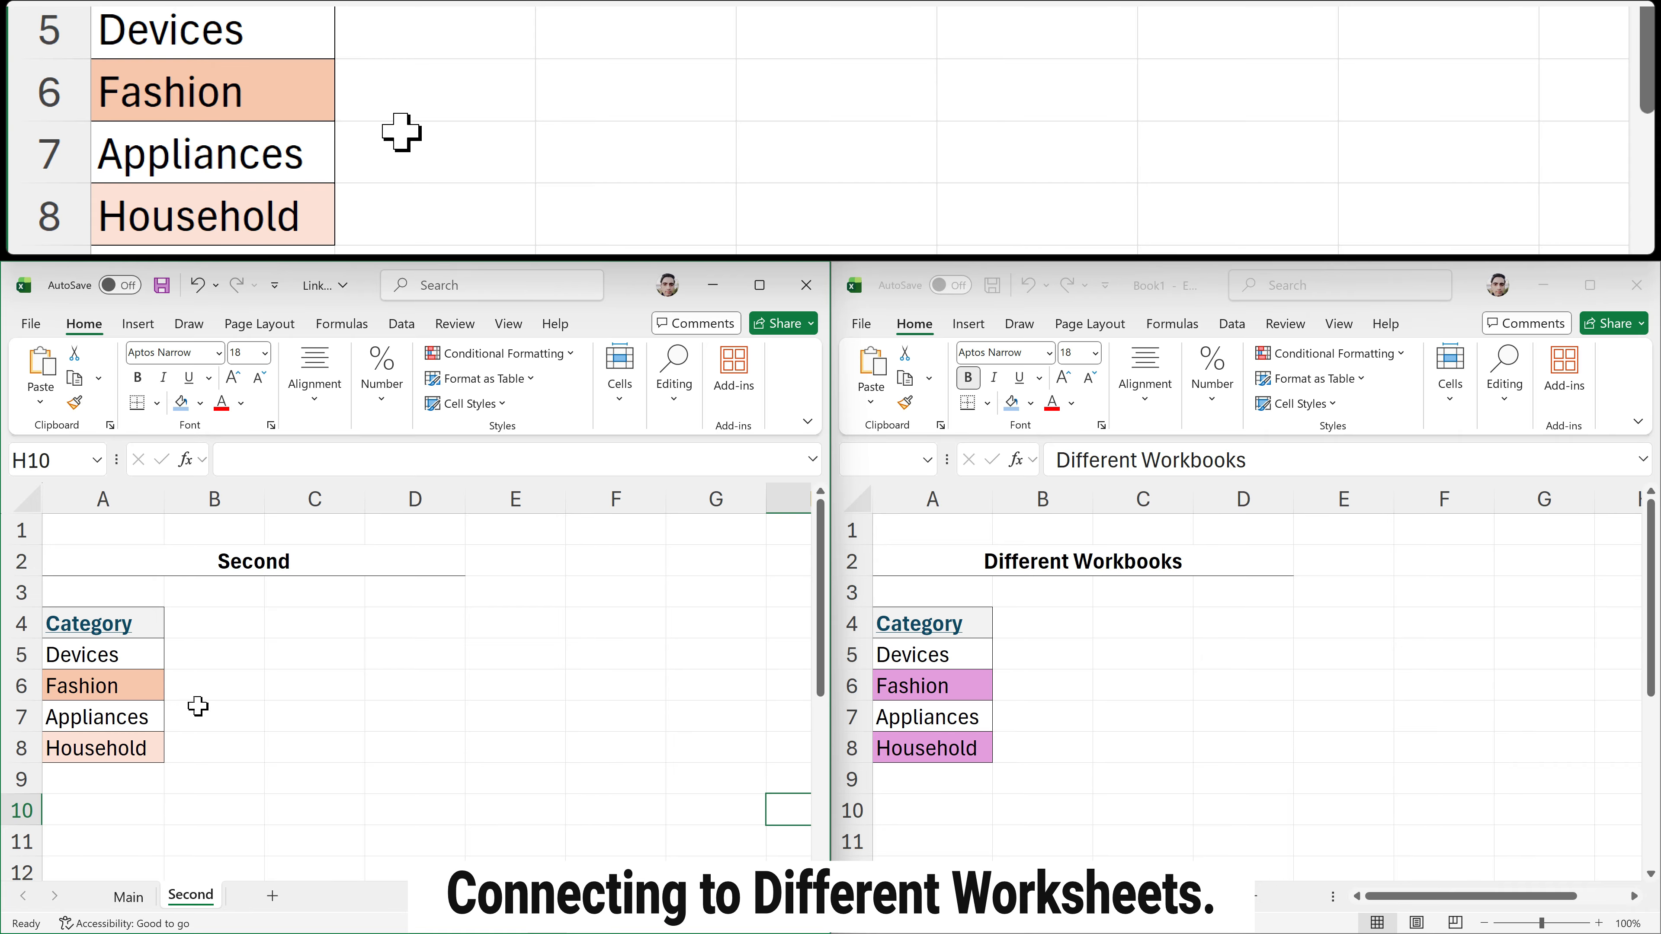
pyautogui.click(204, 689)
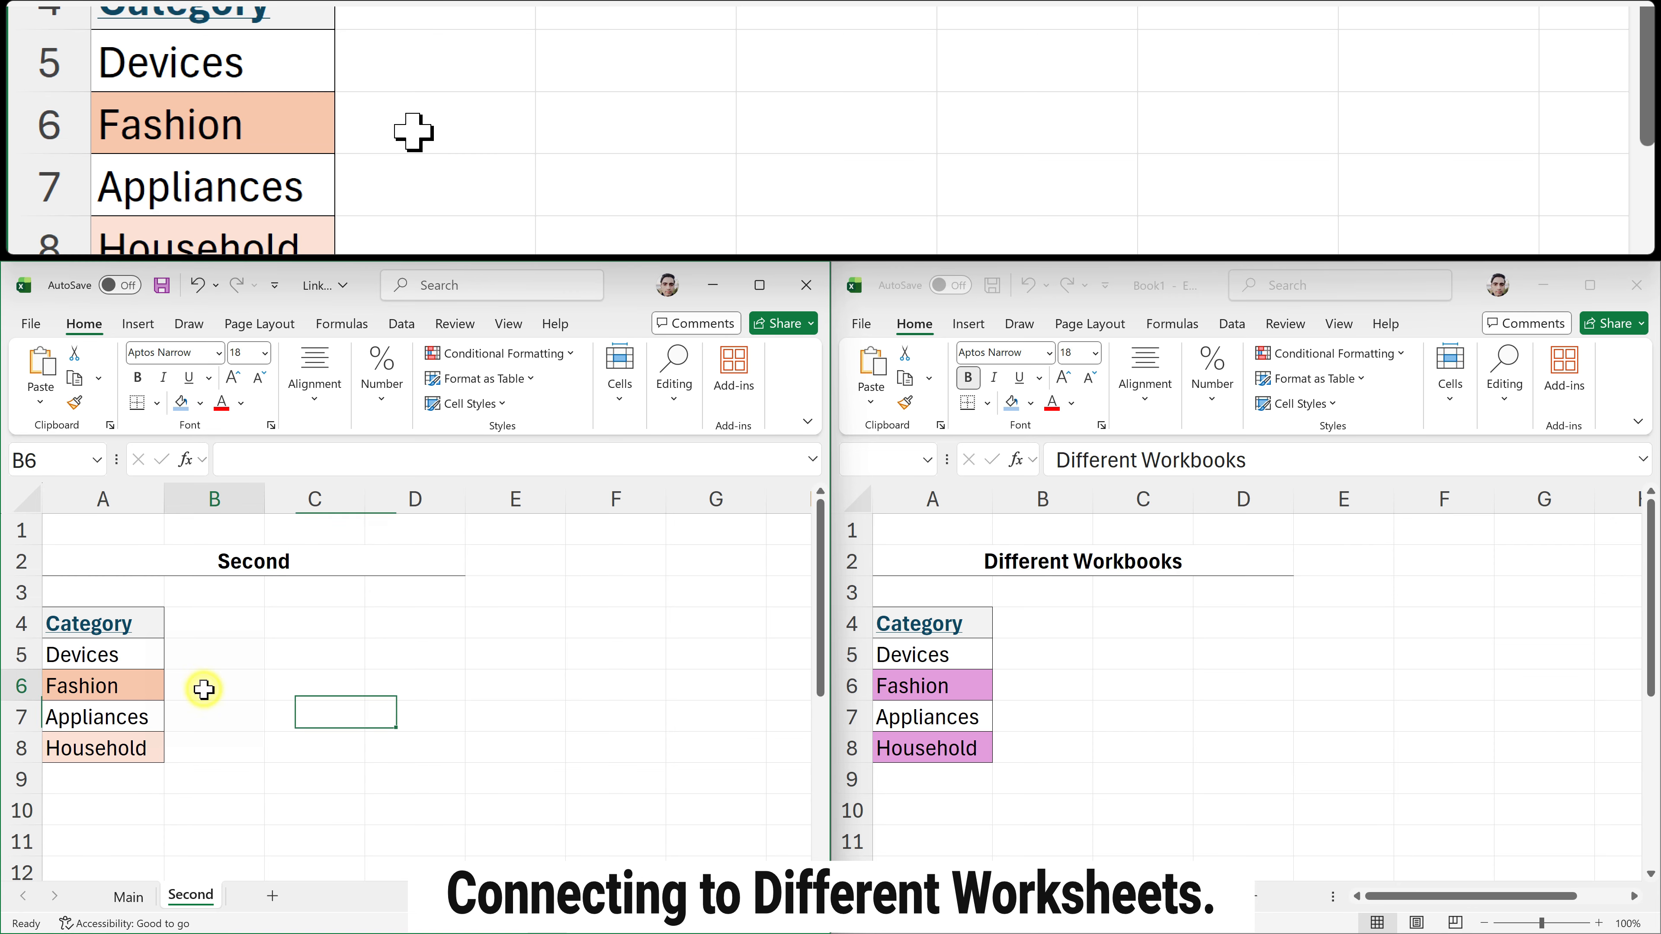
pyautogui.write('=')
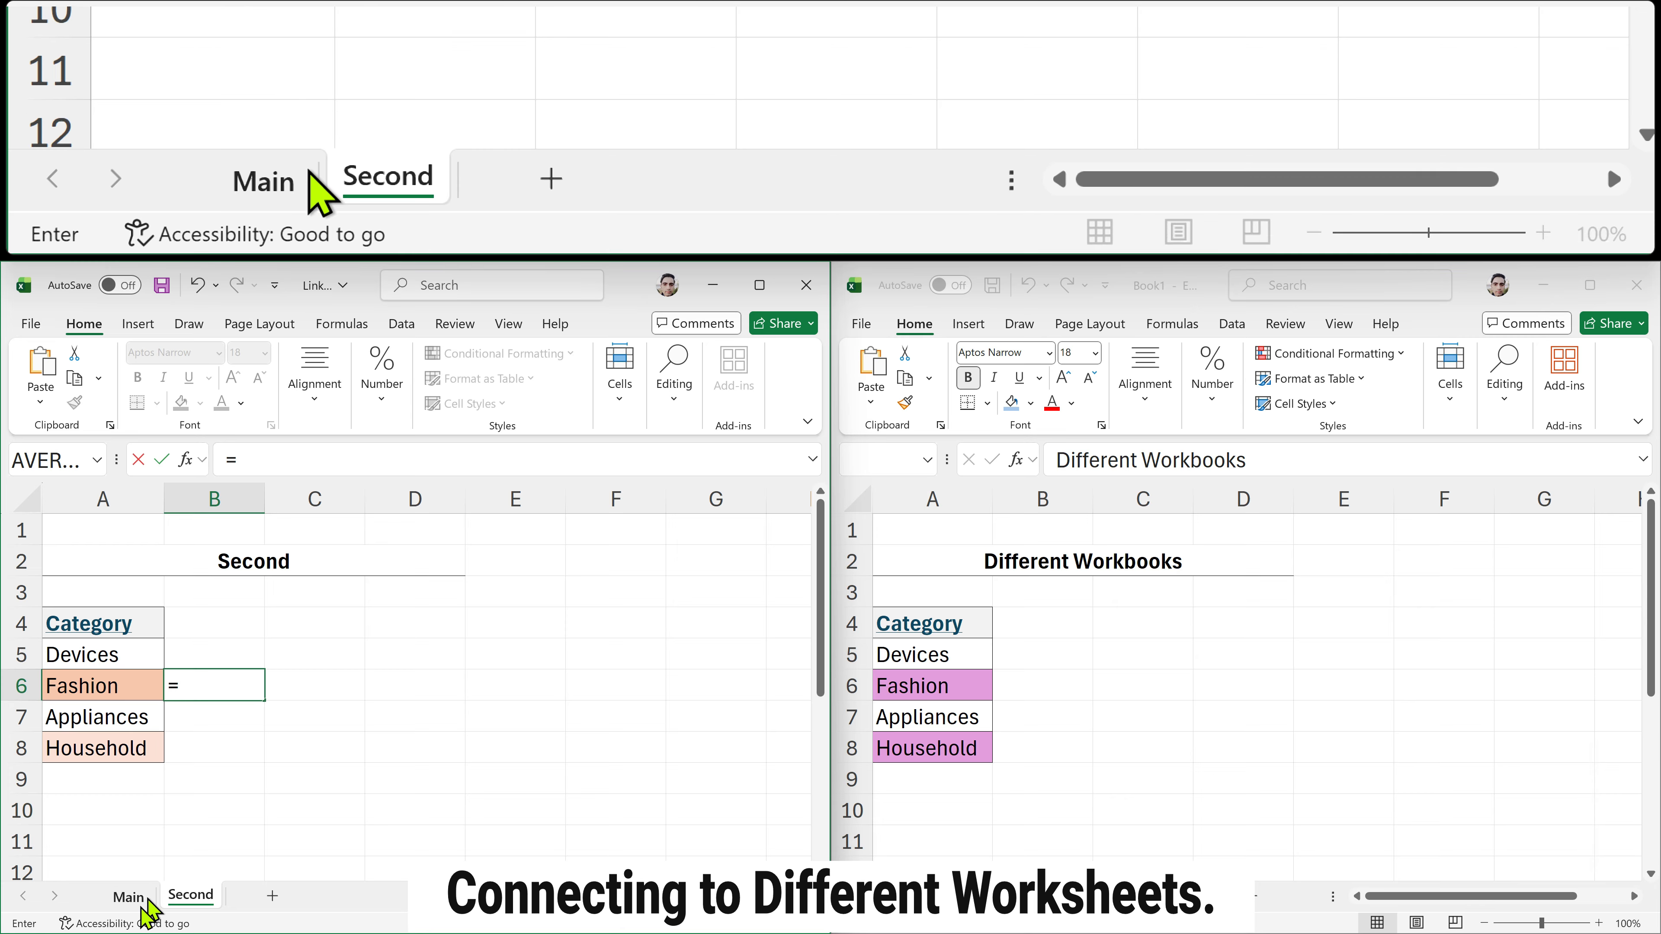
pyautogui.click(126, 903)
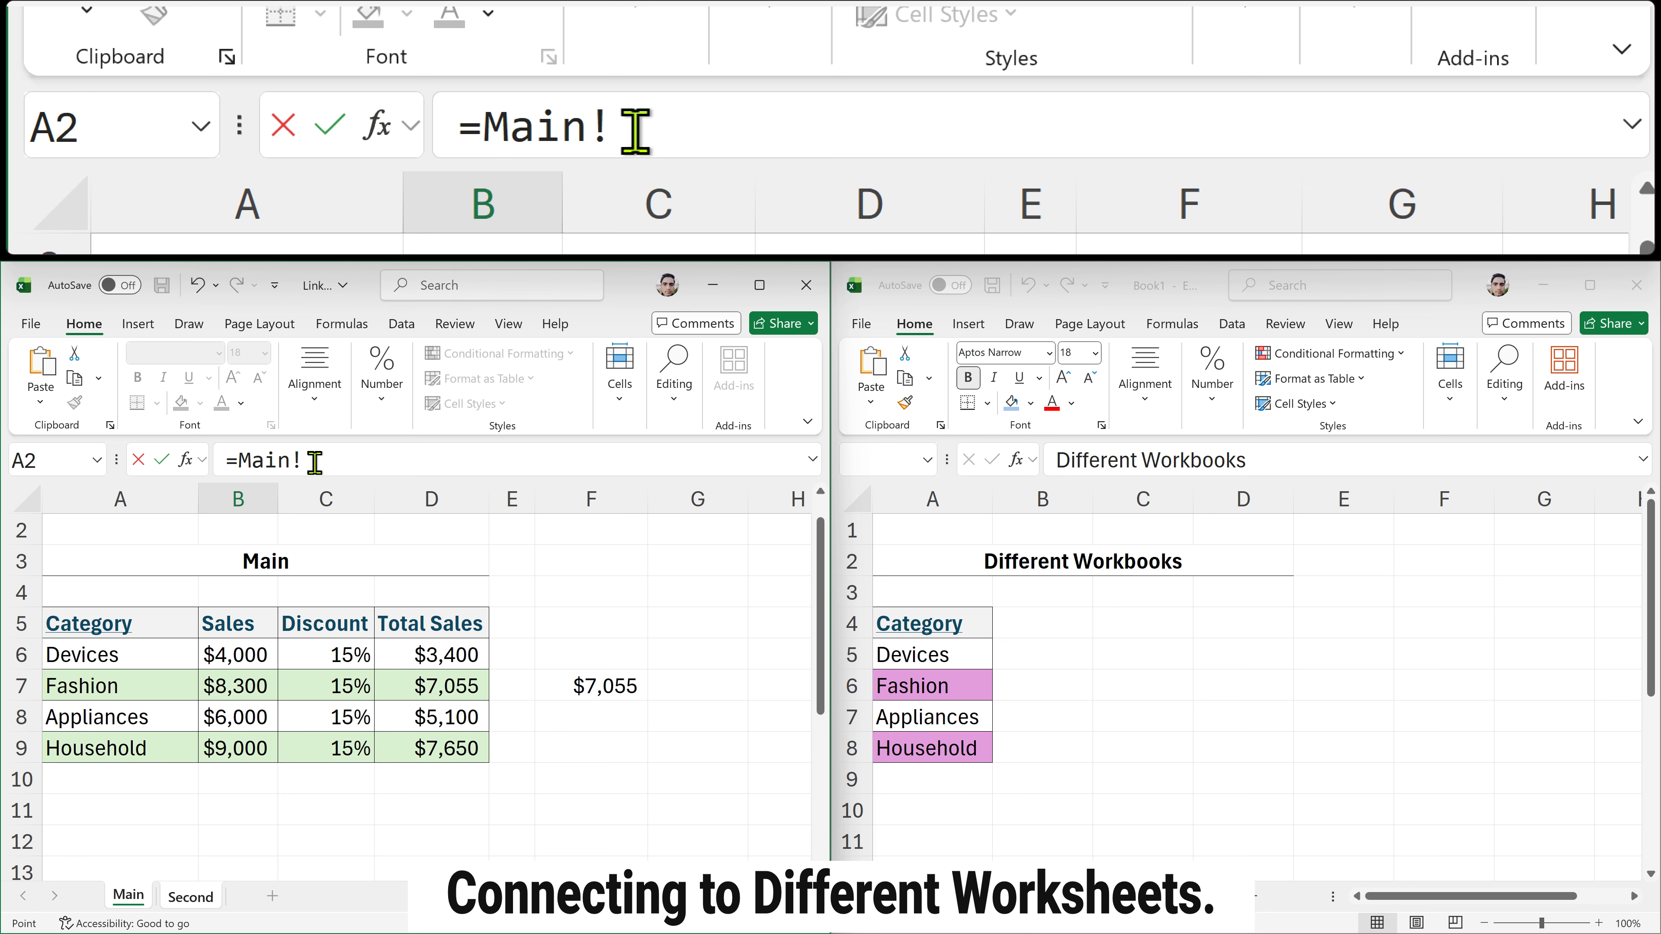
pyautogui.click(425, 688)
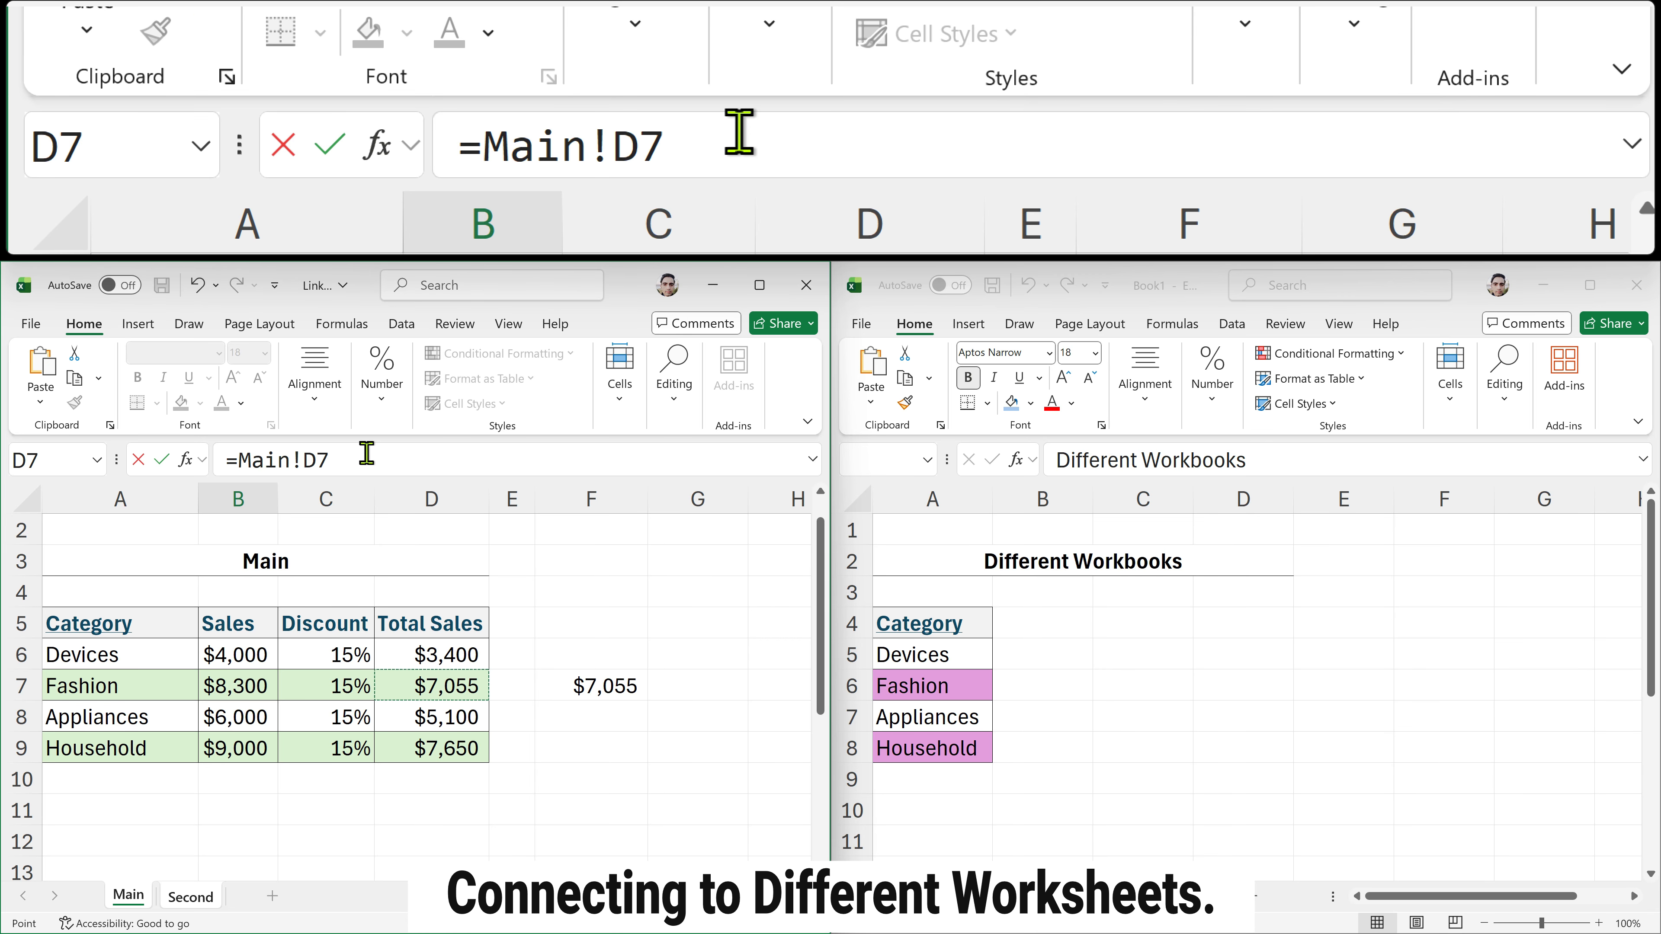
pyautogui.press('Return')
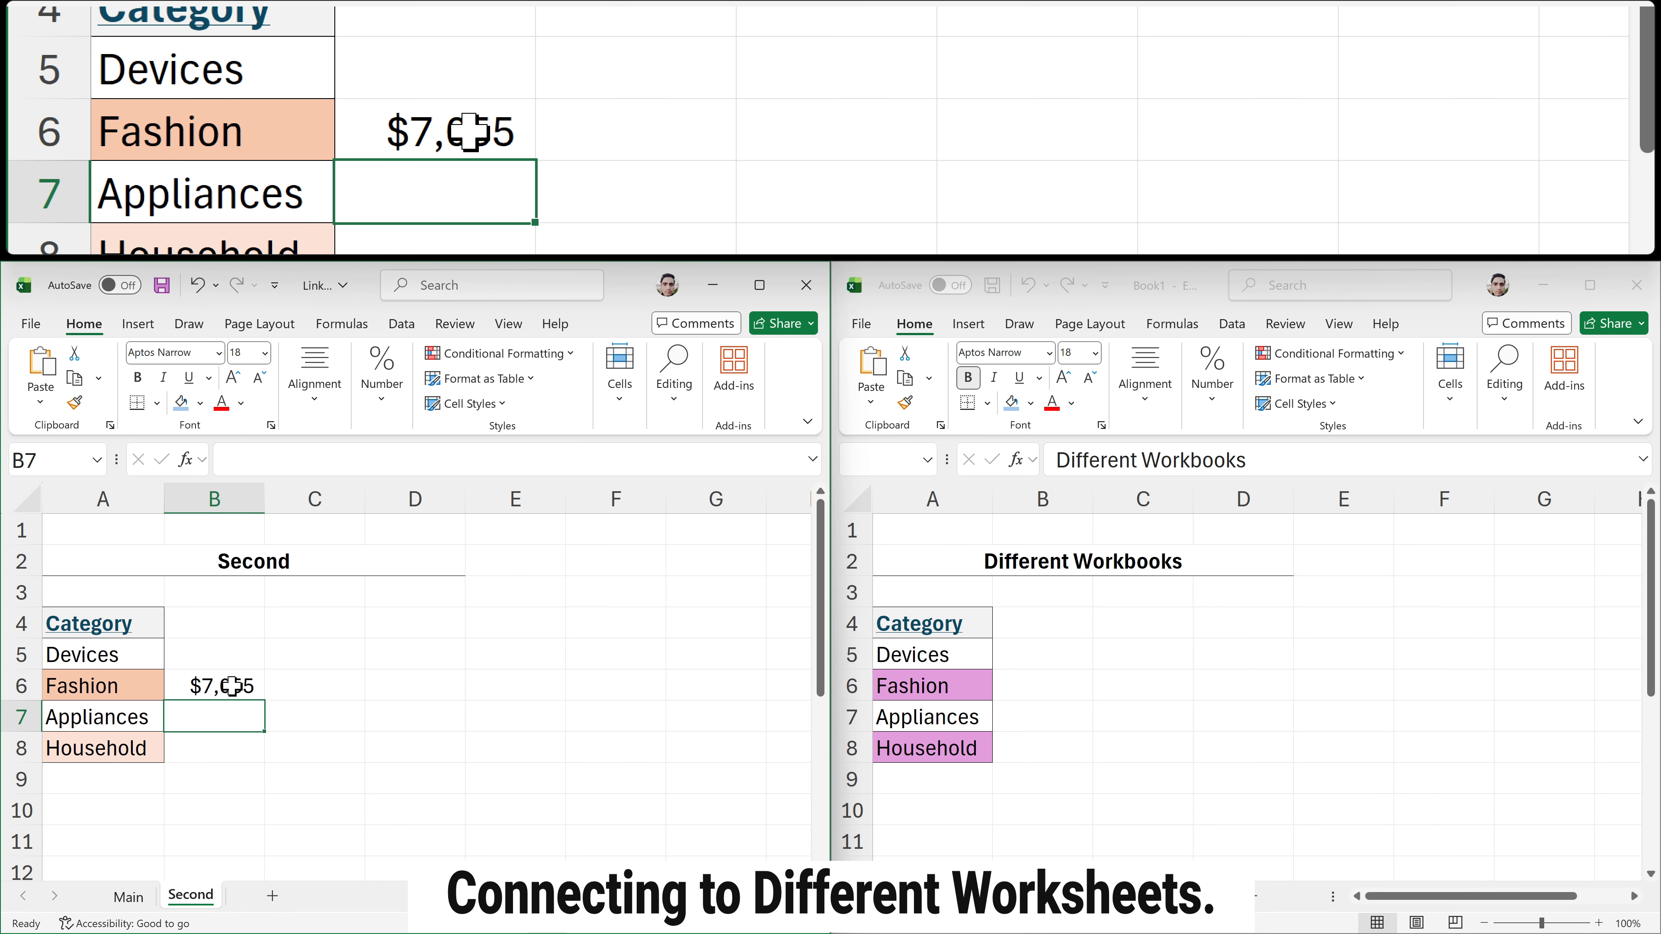
pyautogui.click(206, 654)
pyautogui.write('=')
pyautogui.click(145, 898)
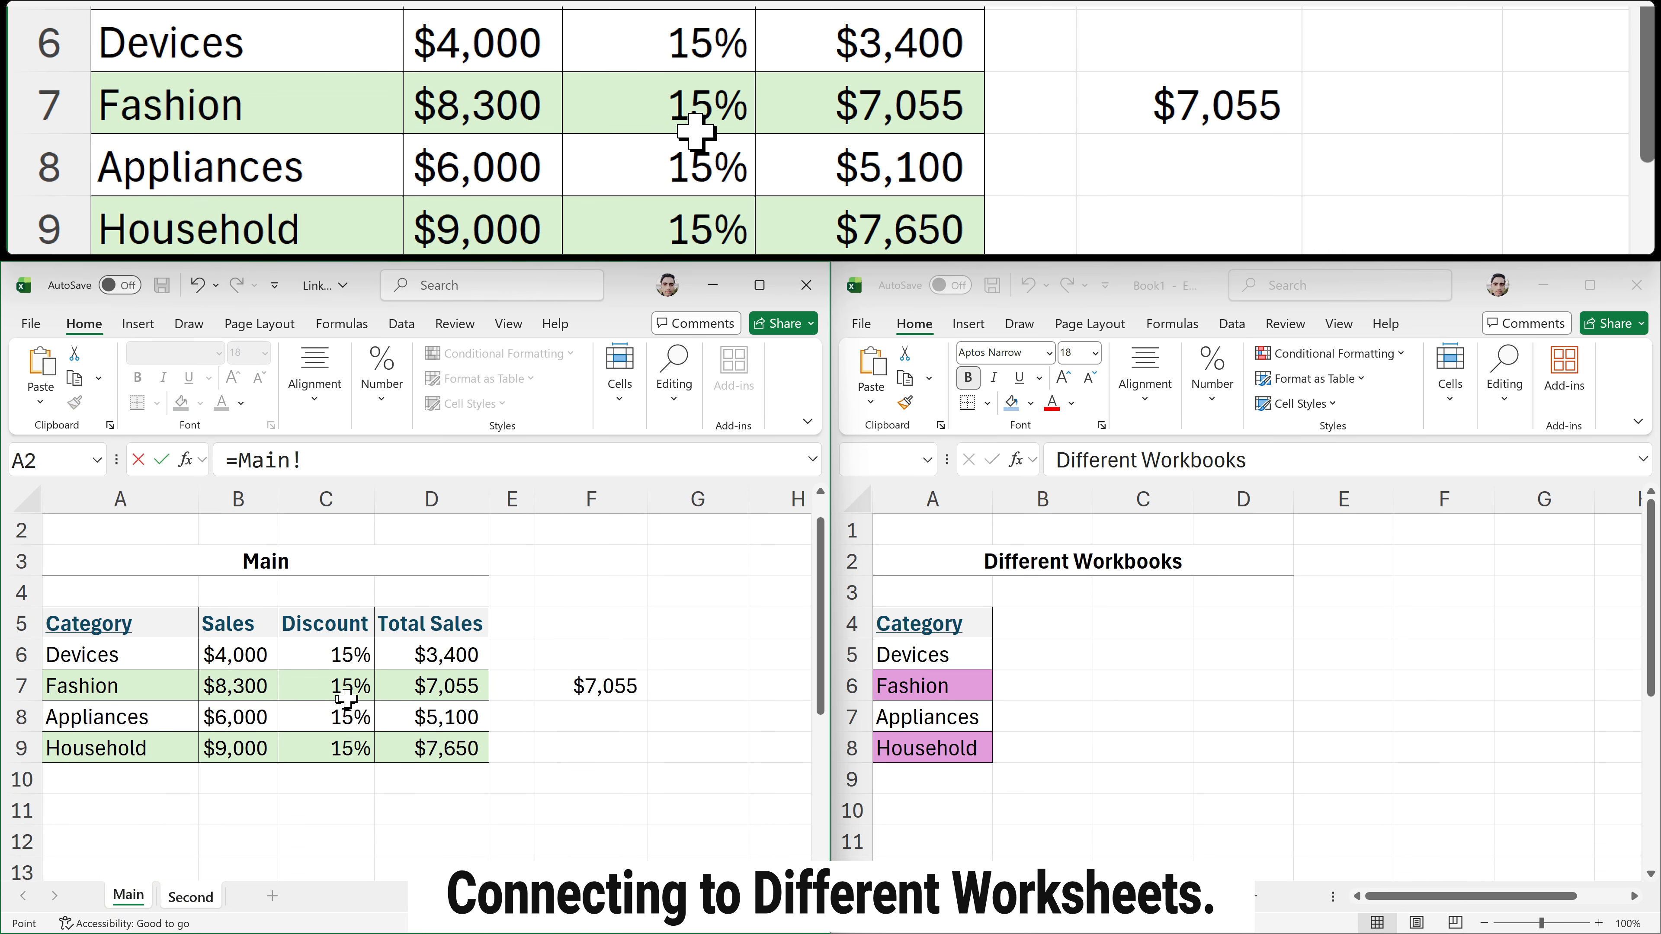
pyautogui.click(237, 690)
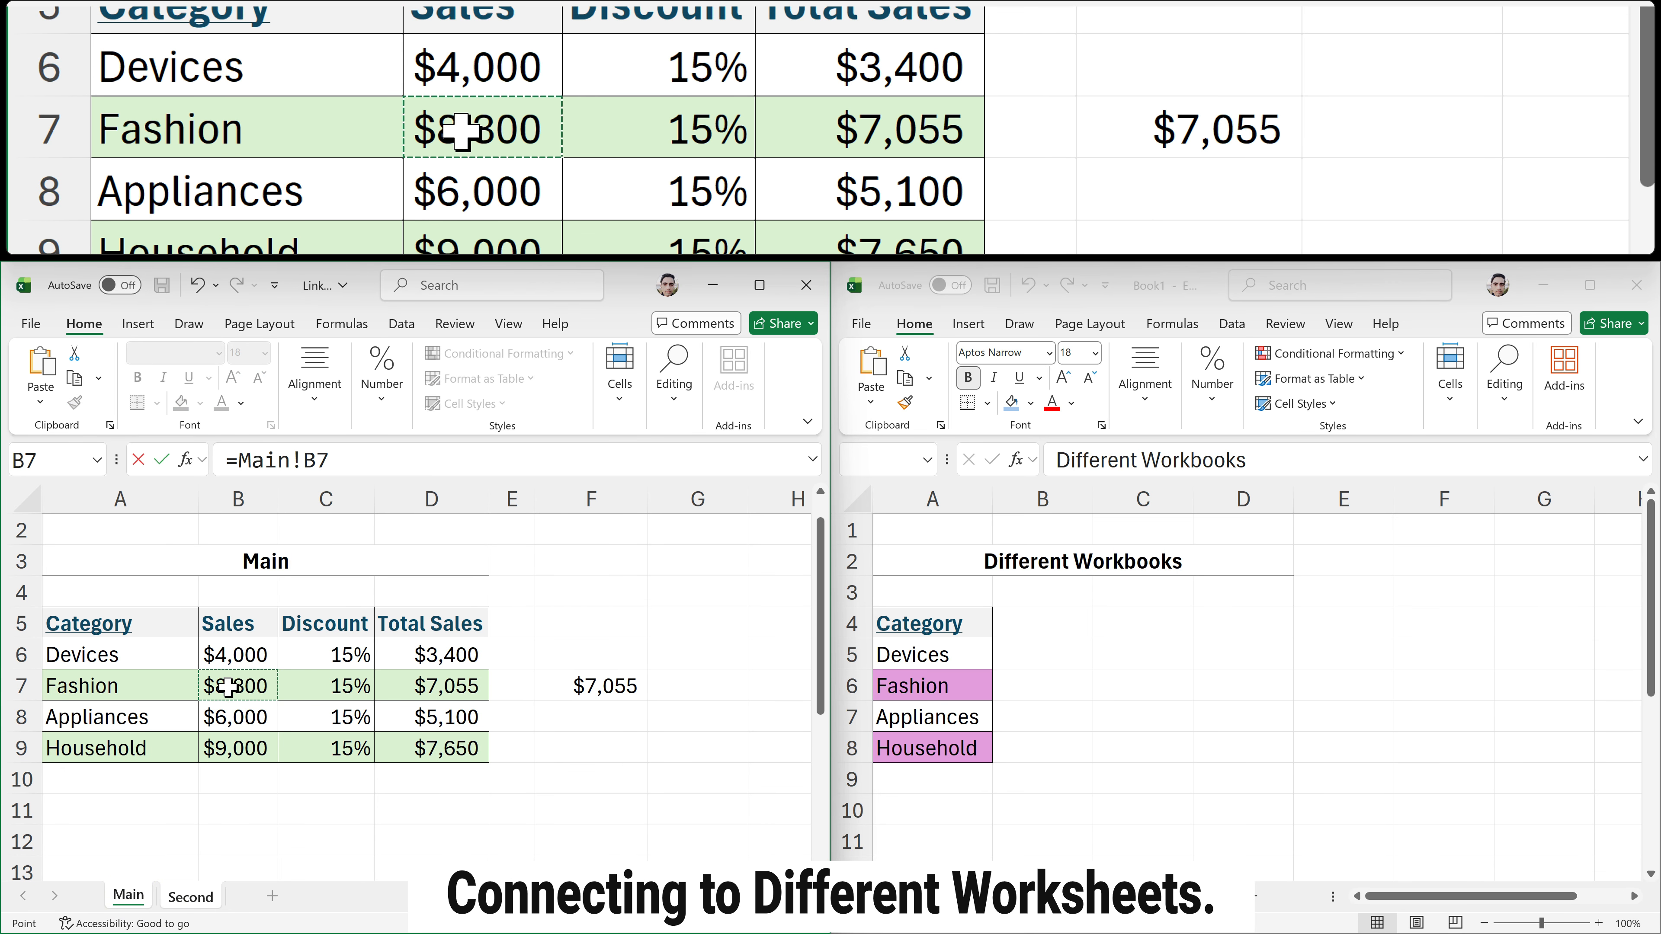
pyautogui.press('Return')
pyautogui.press('Escape')
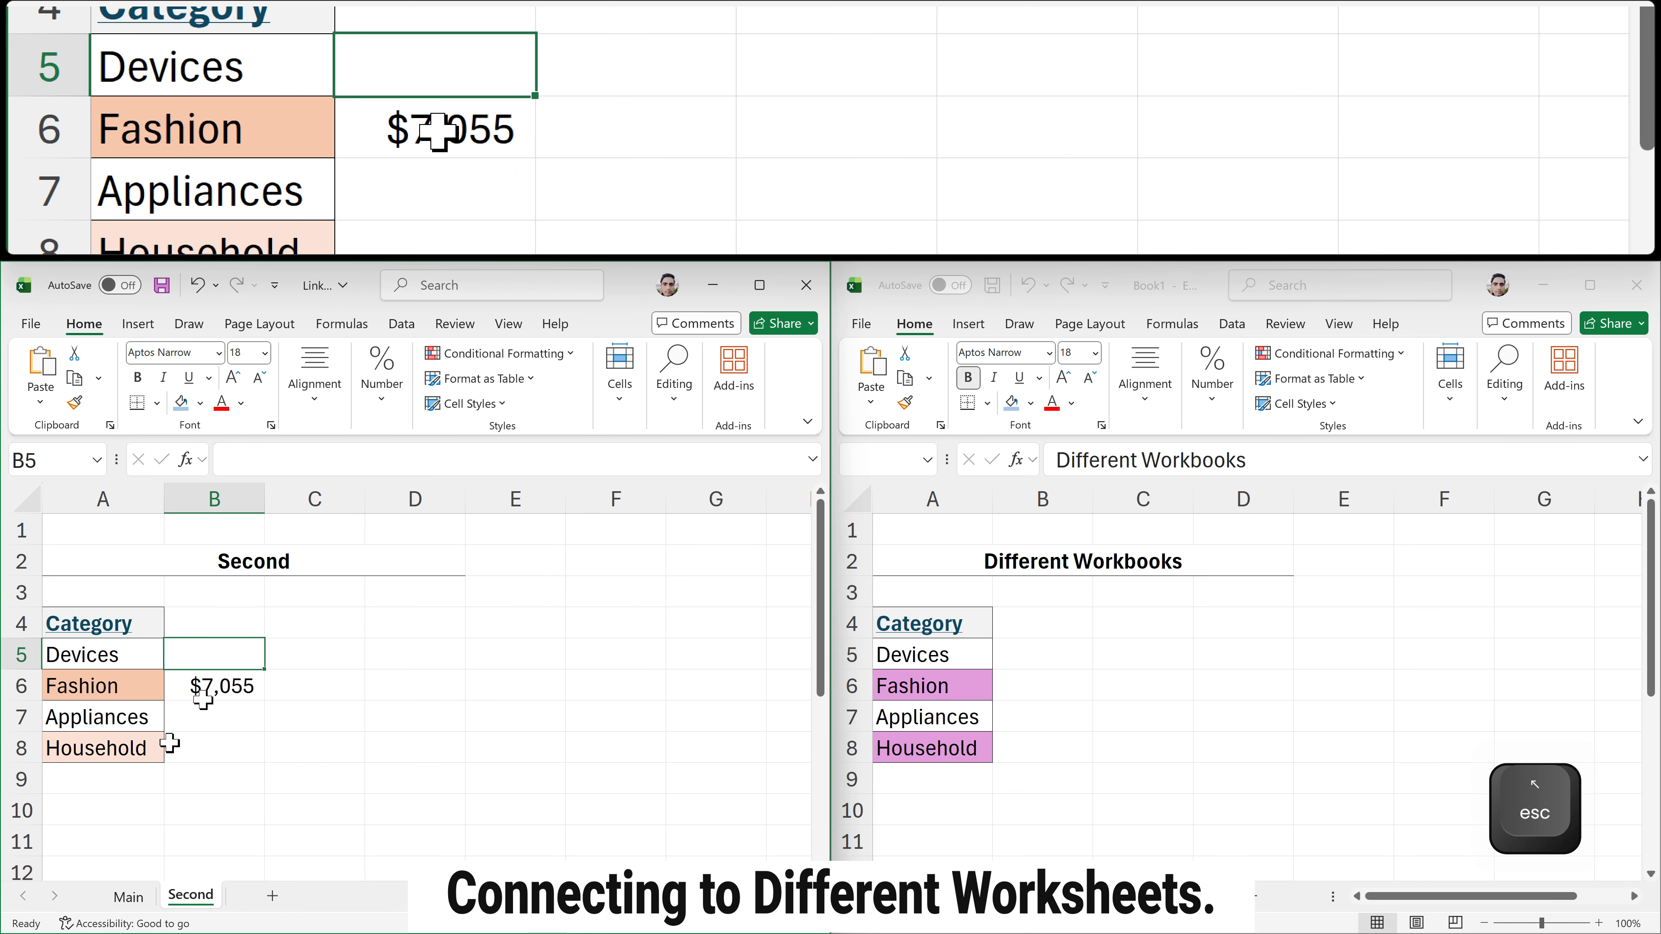
# - Set the Fashion sales in cell B7 of the Main sheet to 6000
pyautogui.click(131, 896)
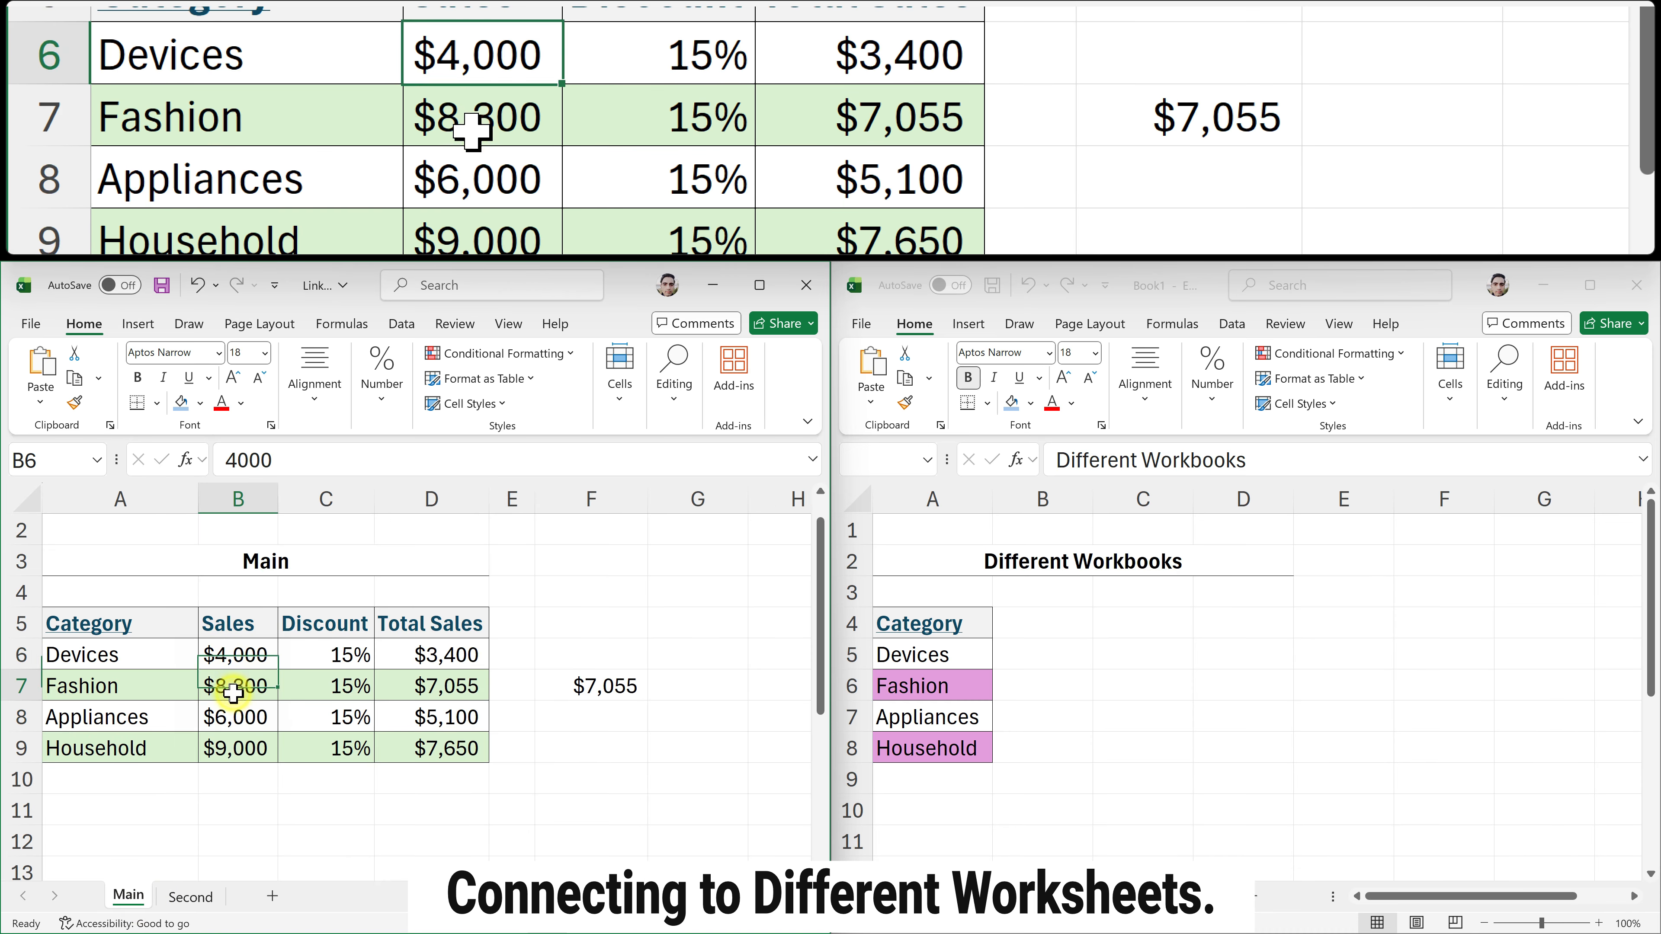
pyautogui.doubleClick(233, 693)
pyautogui.moveTo(226, 686); pyautogui.dragTo(252, 687)
pyautogui.write('50')
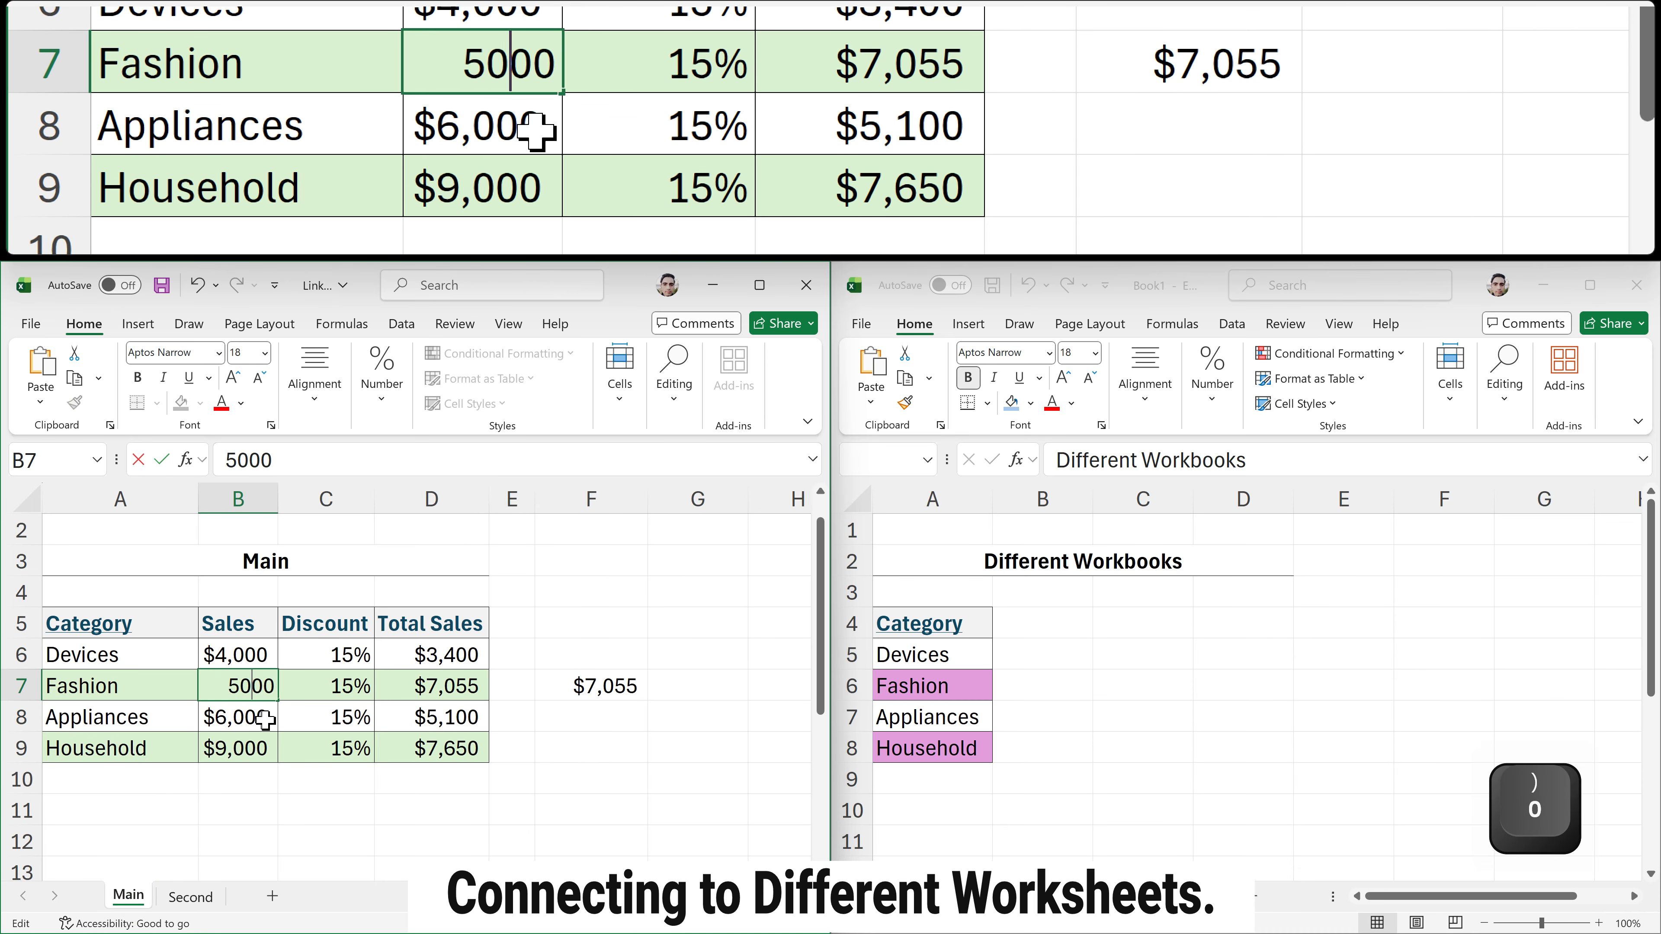
pyautogui.press('BackSpace')
pyautogui.press('BackSpace')
pyautogui.write('60')
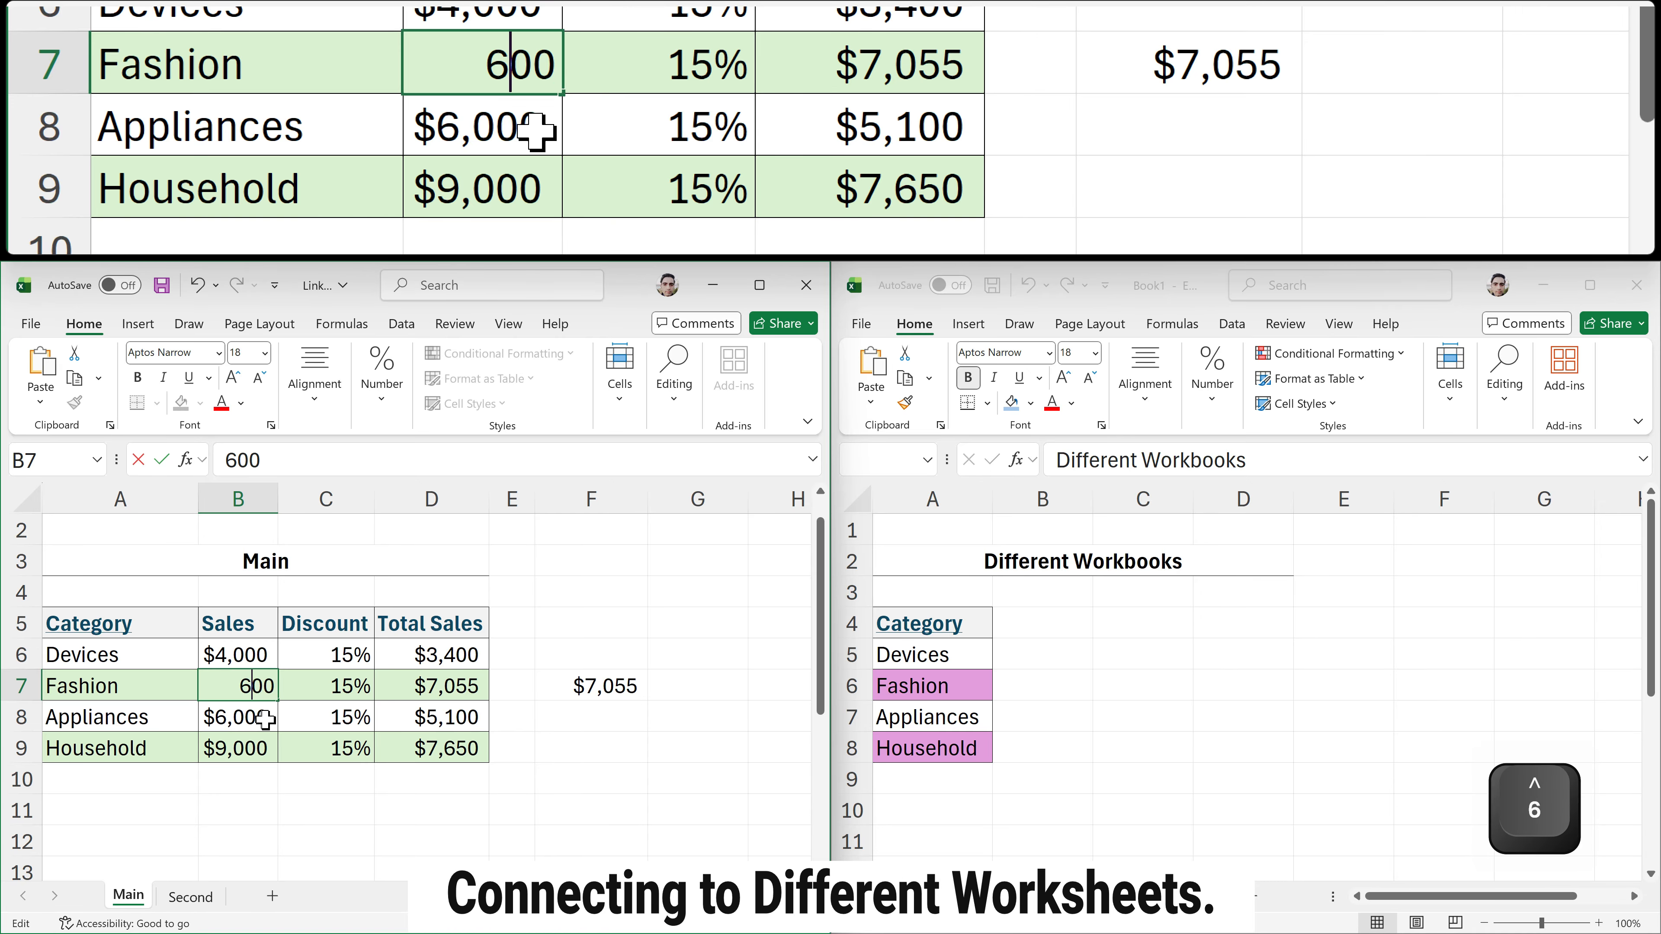
pyautogui.click(268, 717)
# - Link the Devices cell B5 on the Second sheet to the Devices total sales in Main cell D6
pyautogui.click(190, 896)
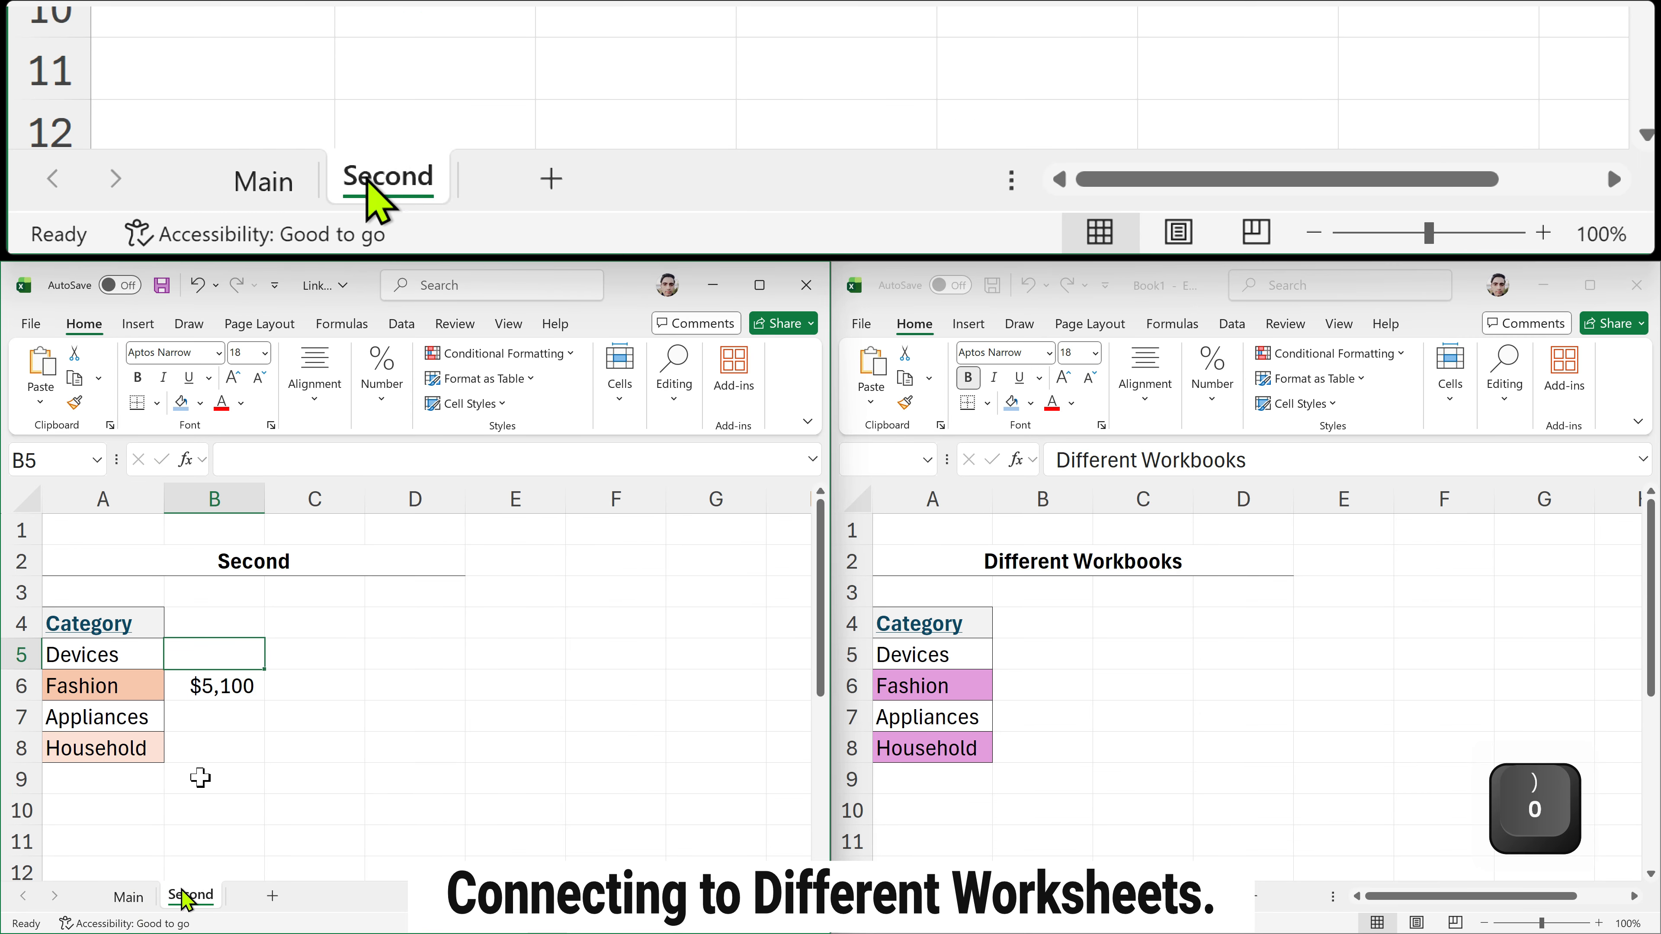
pyautogui.write('=')
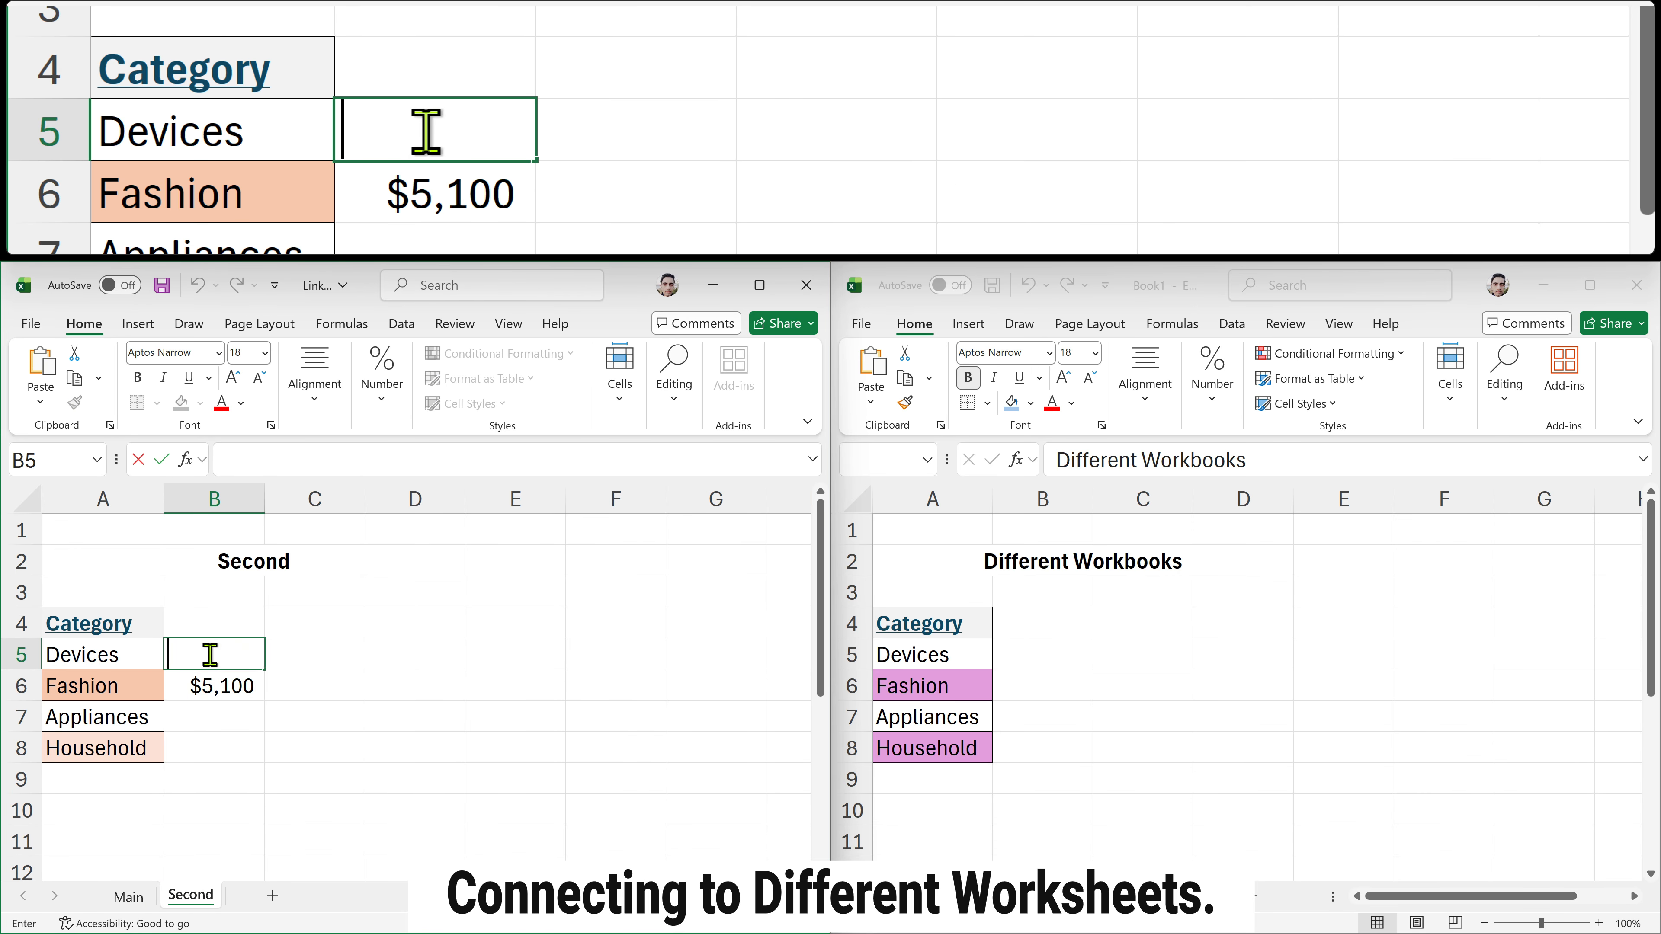
pyautogui.click(128, 896)
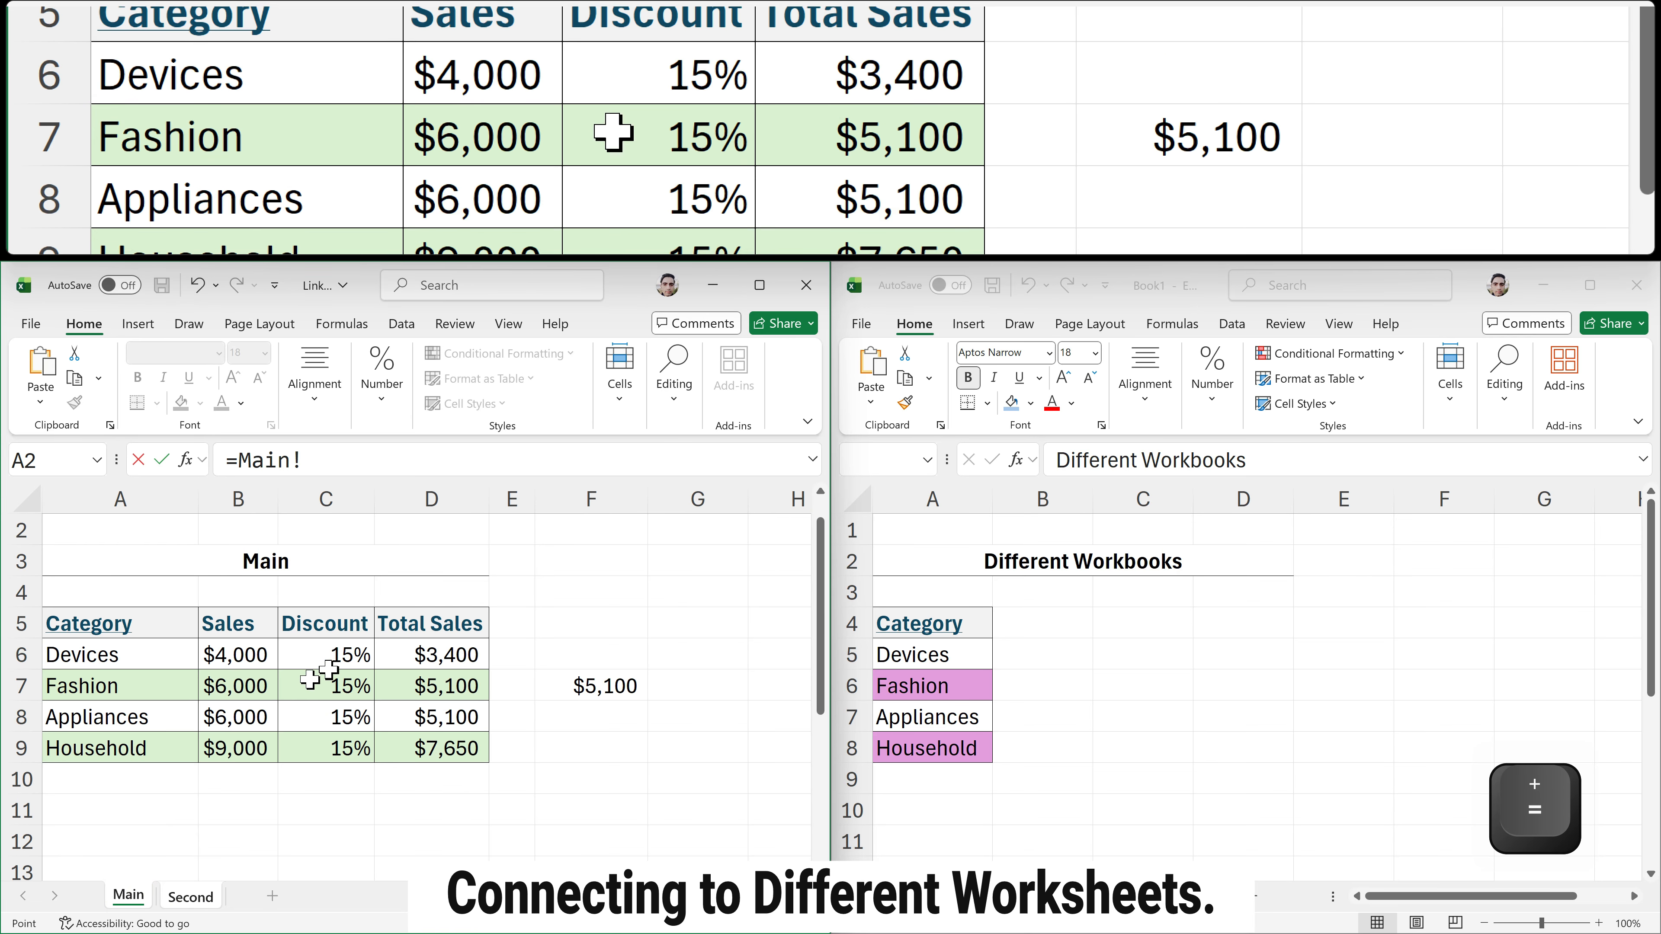
pyautogui.click(397, 655)
pyautogui.press('Return')
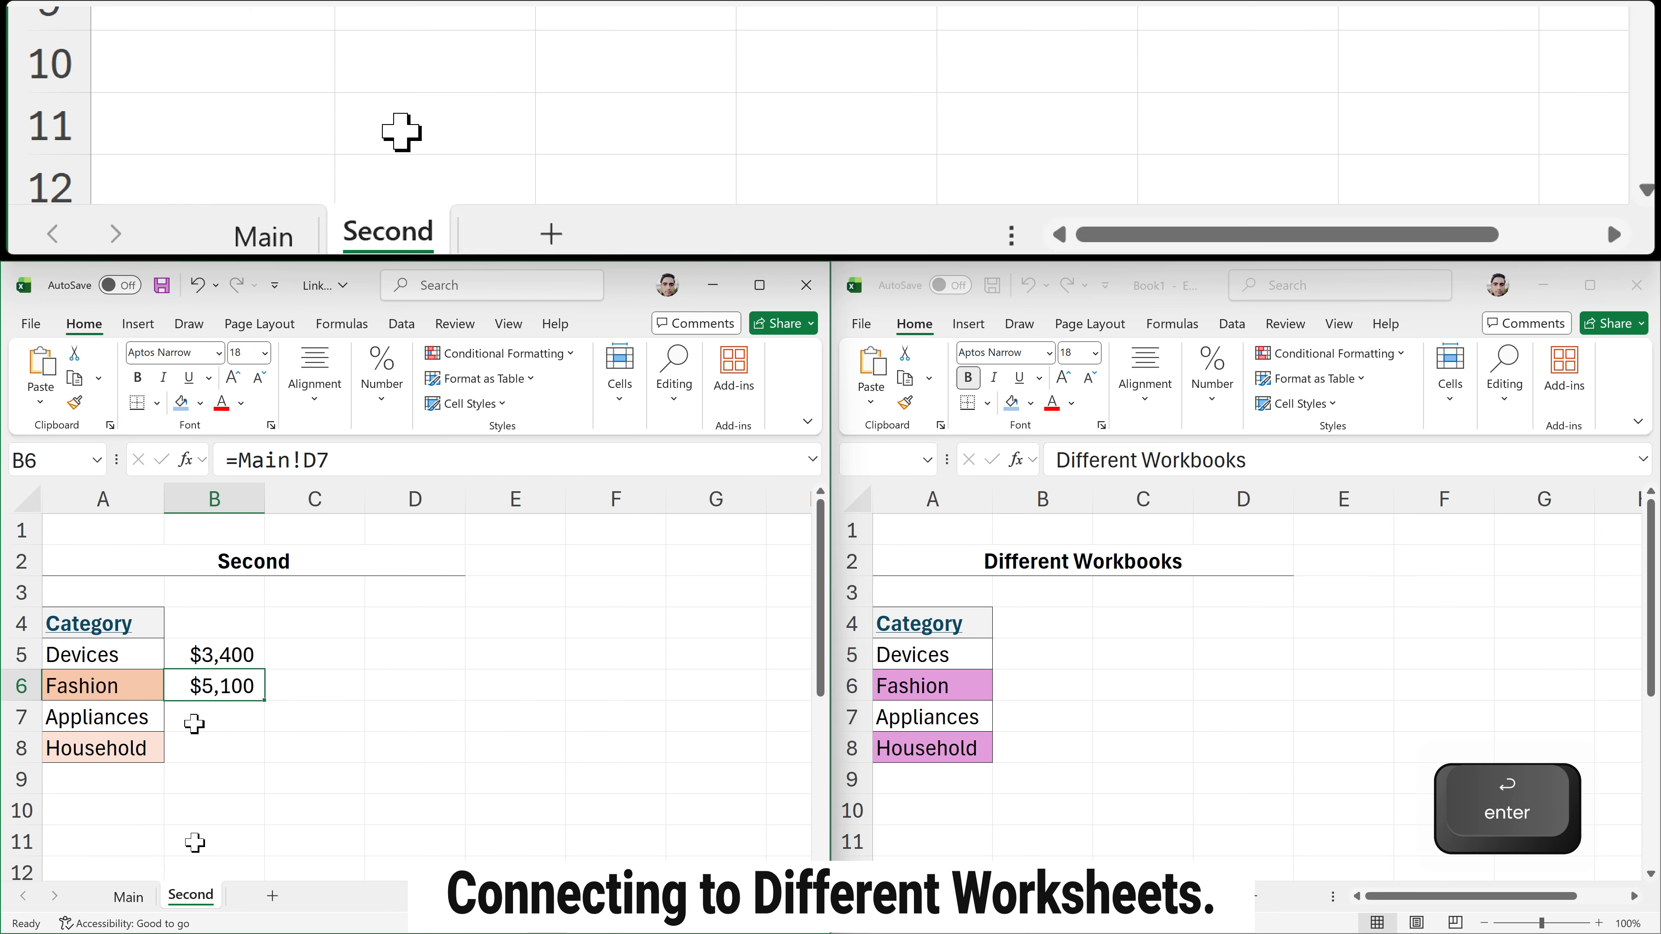
# - Link the Appliances cell B7 on the Second sheet to the Appliances total sales with =Main!D8
pyautogui.write('=')
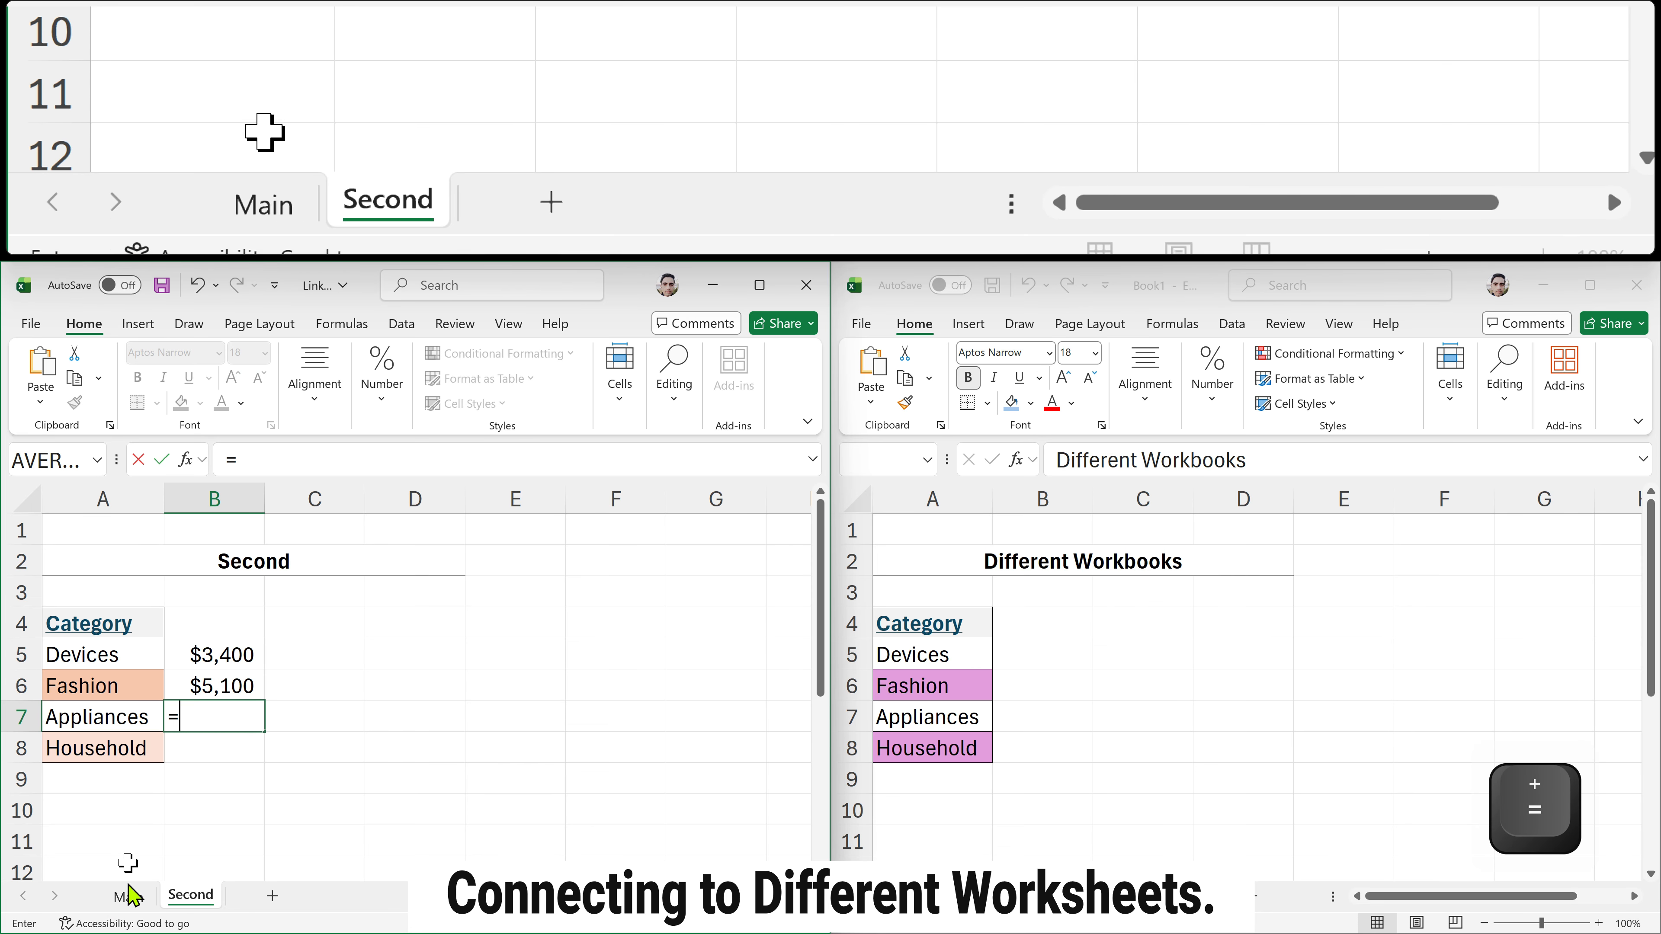
pyautogui.click(129, 896)
pyautogui.click(426, 717)
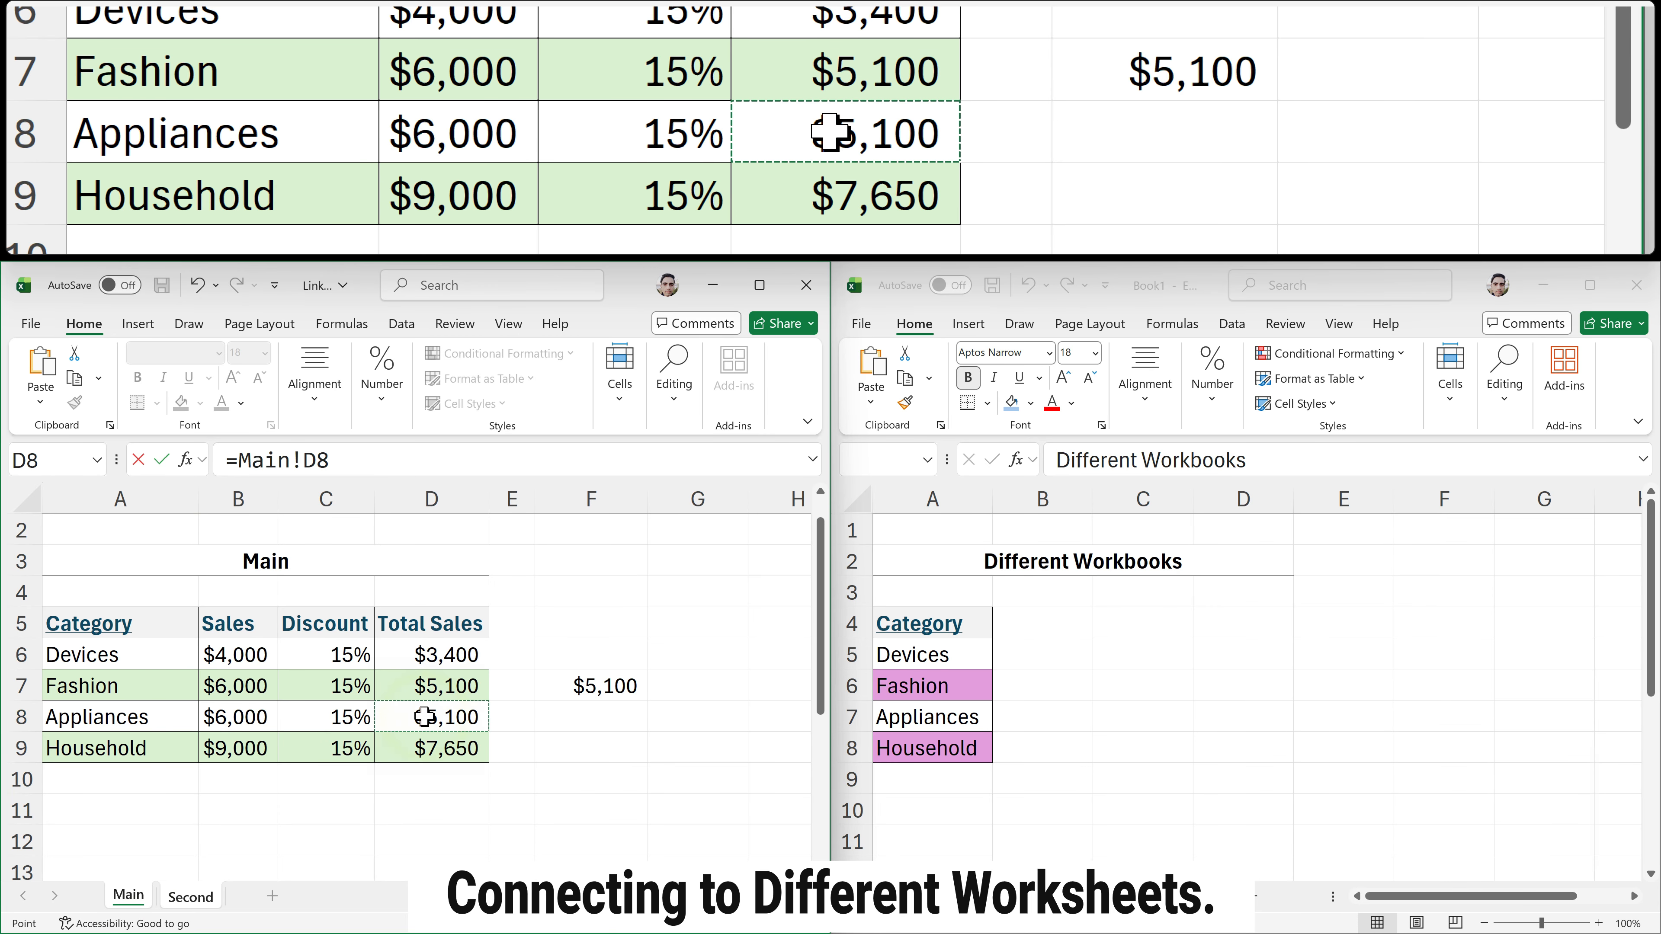
pyautogui.press('Return')
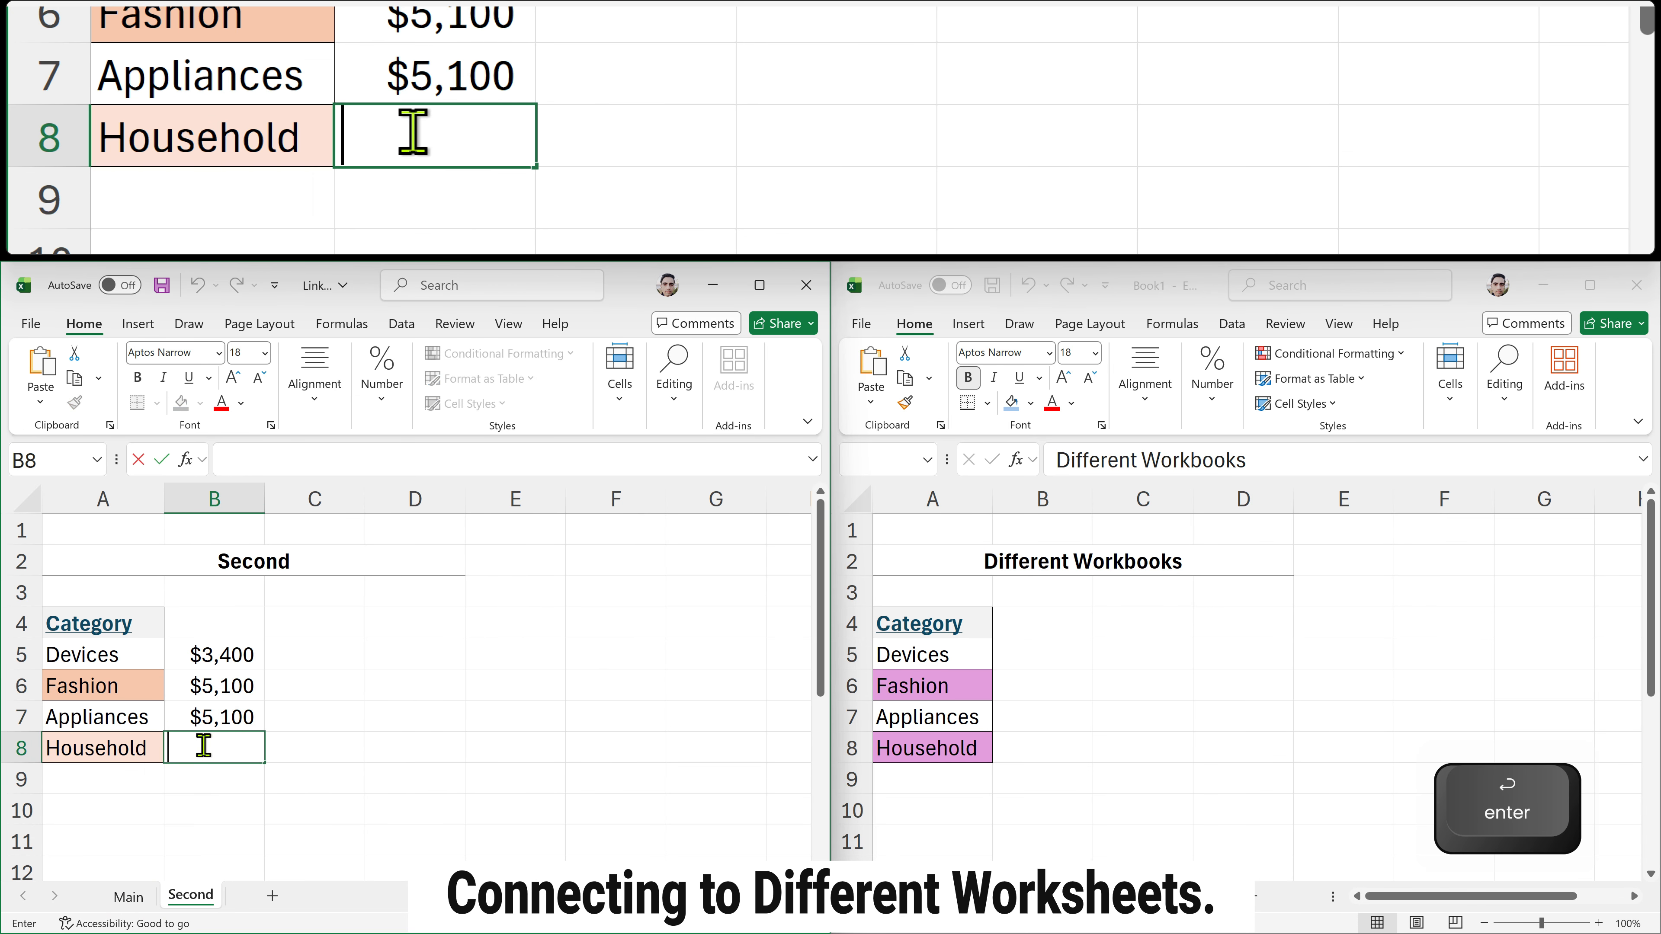
# - Link the Household cell B8 on the Second sheet to the Household total sales in Main cell D9
pyautogui.write('=')
pyautogui.click(128, 896)
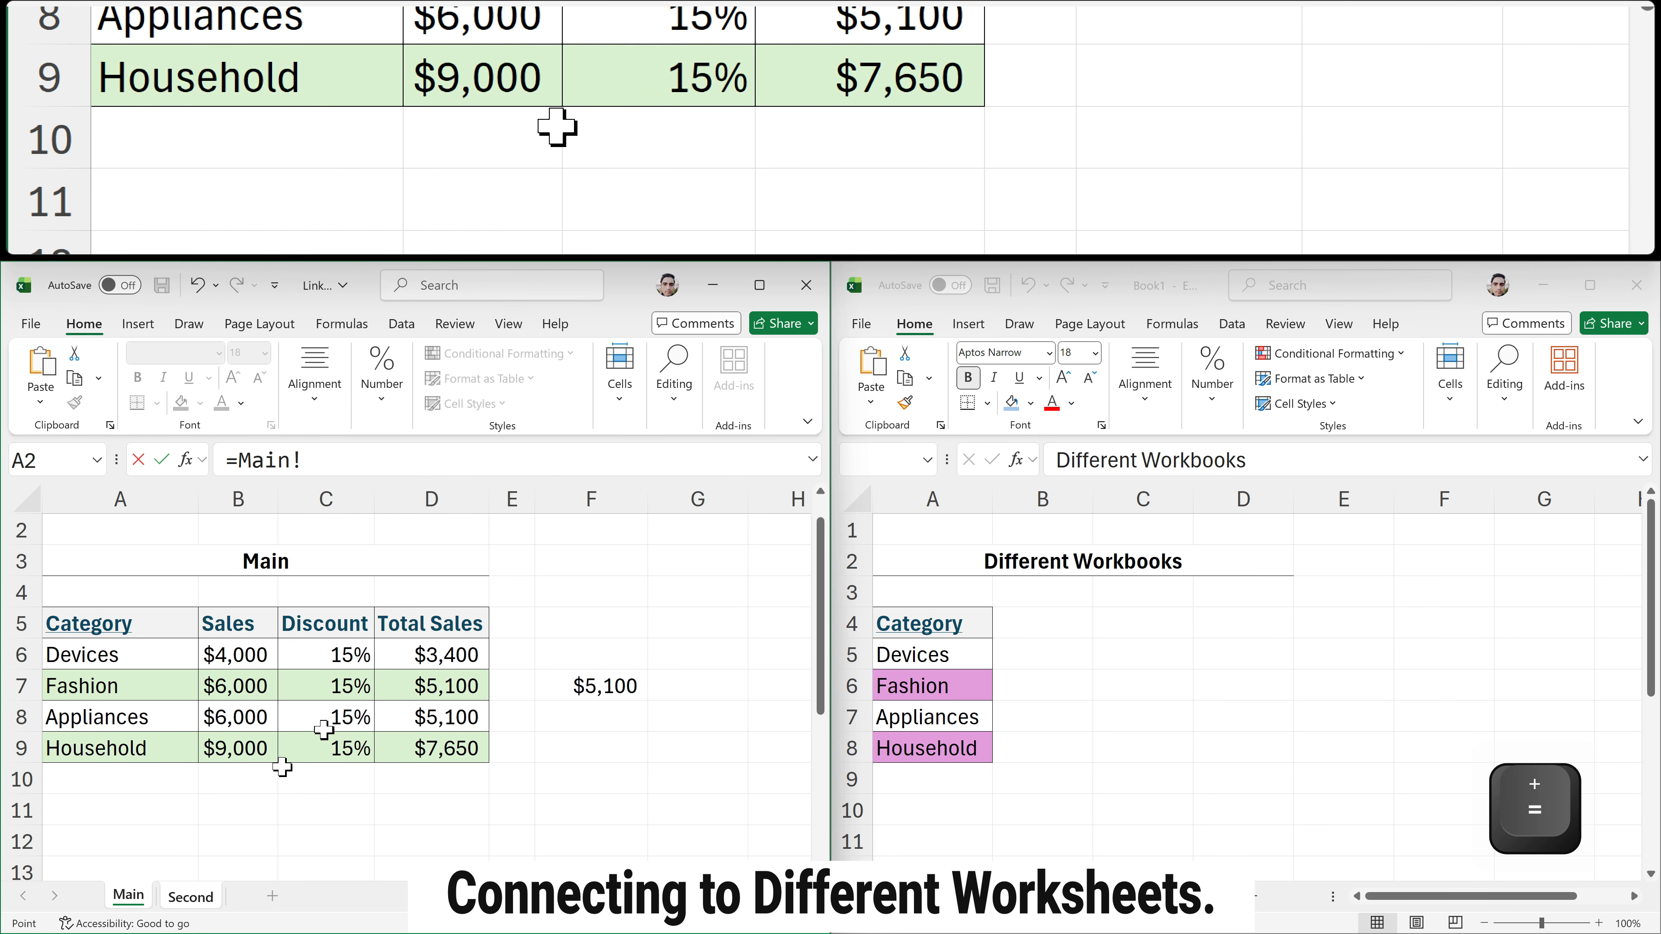
pyautogui.click(421, 750)
pyautogui.press('Return')
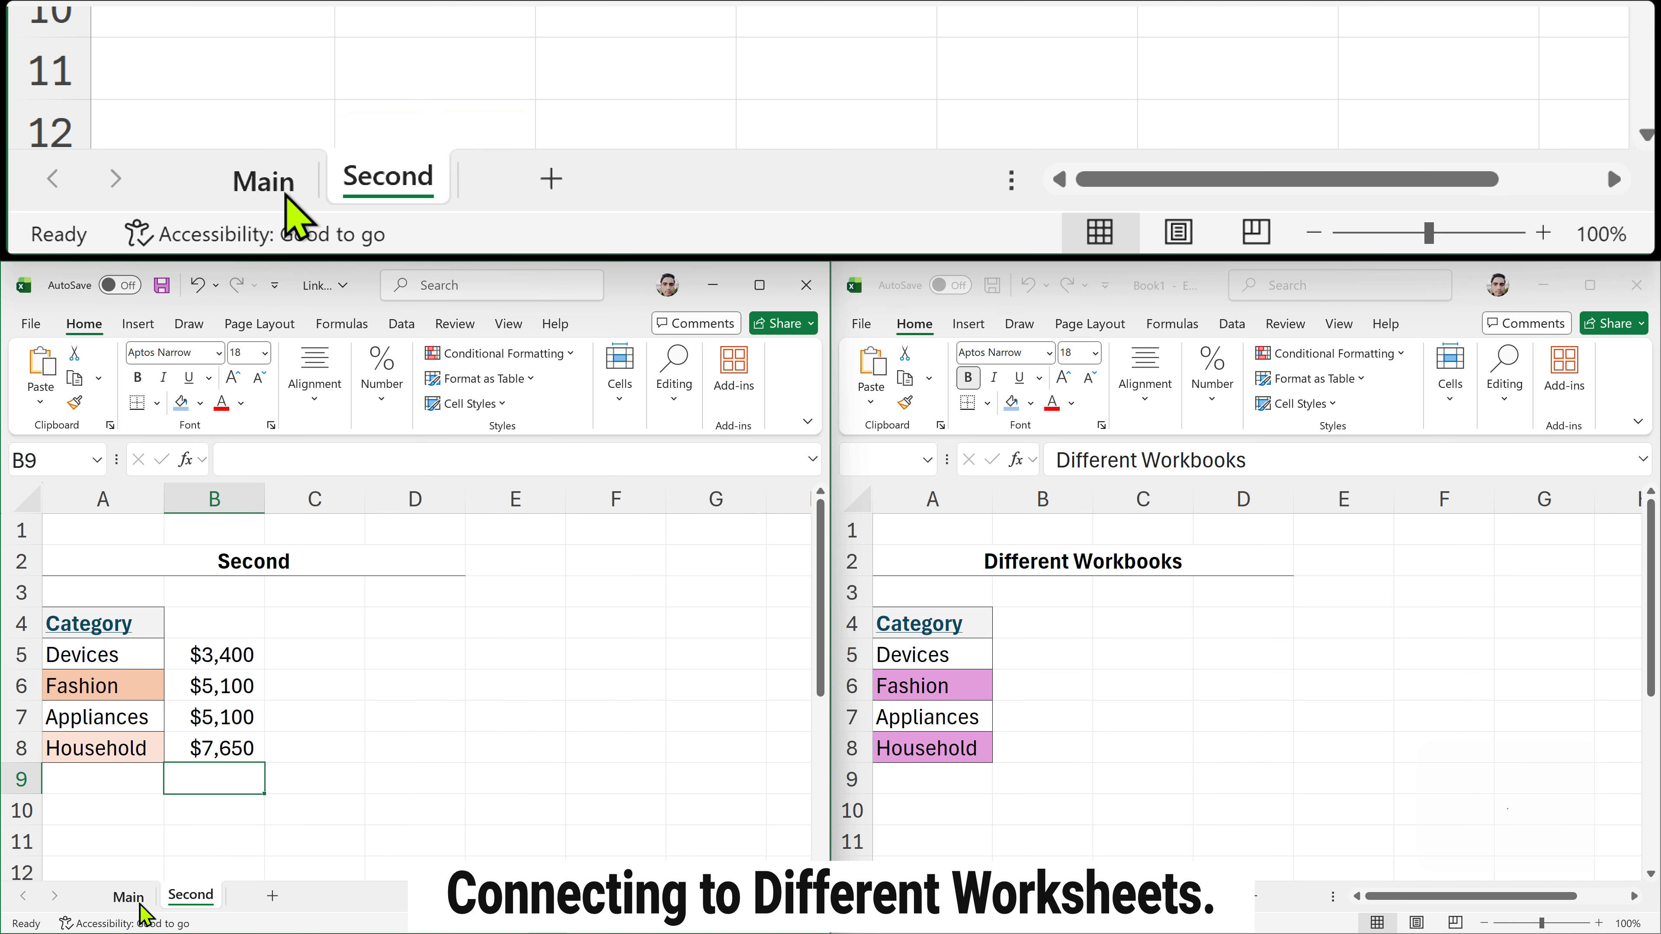
# - Fill cells B4:B8 on the Second sheet with a light blue theme color
pyautogui.moveTo(222, 631); pyautogui.dragTo(238, 736)
pyautogui.click(199, 403)
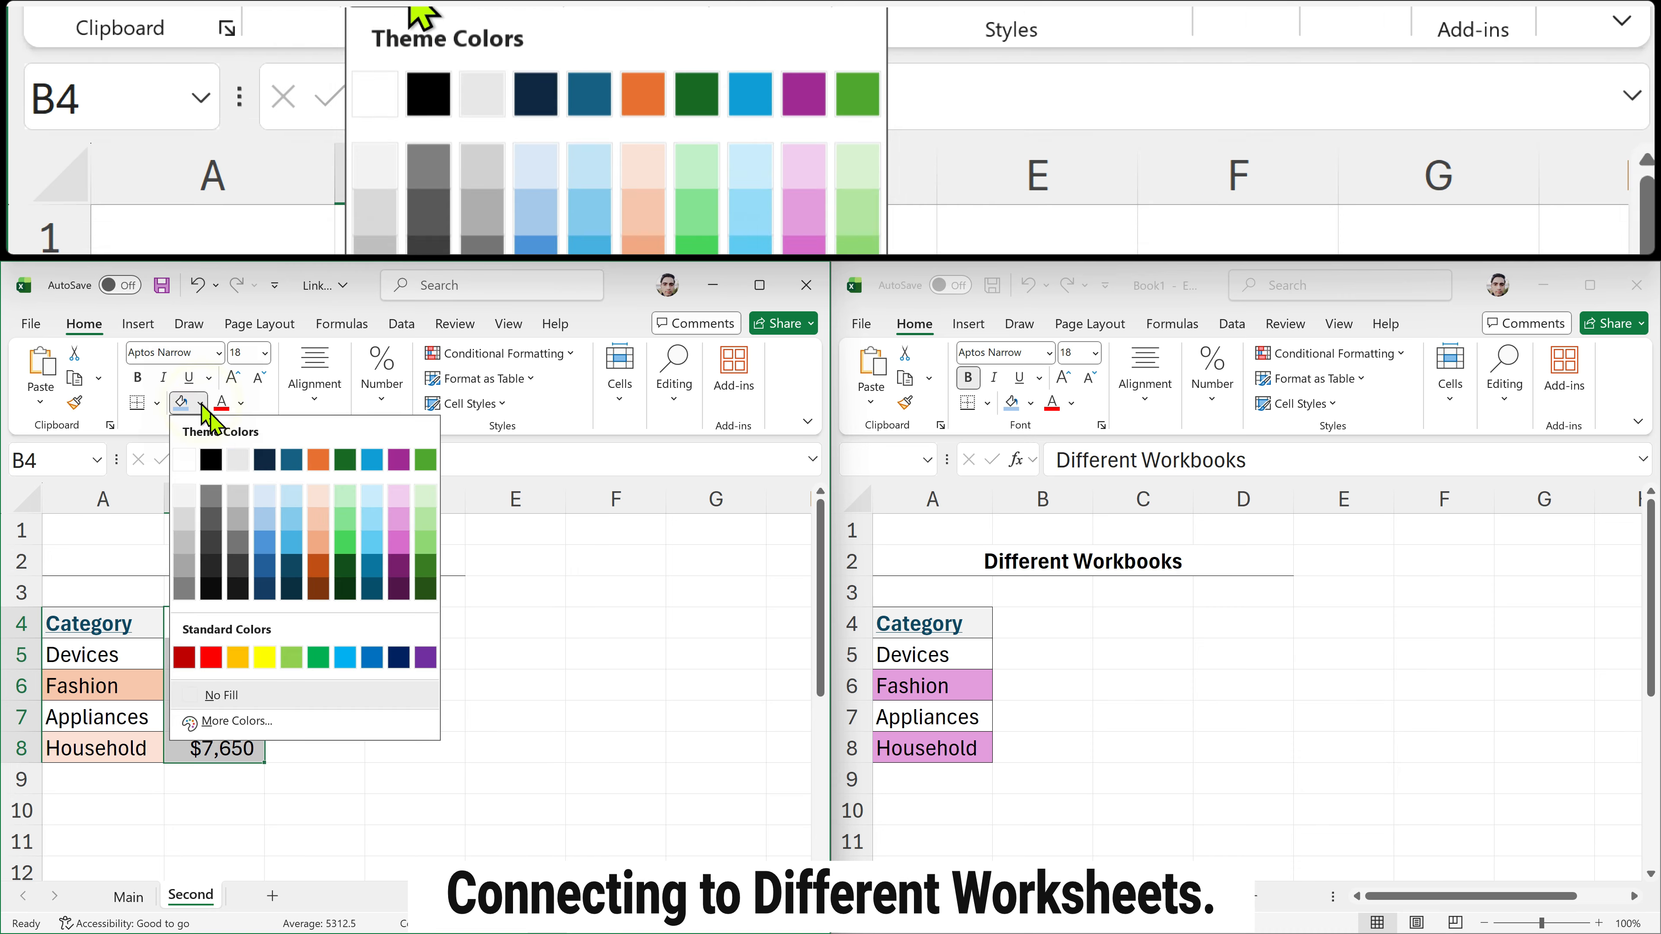
pyautogui.click(373, 496)
pyautogui.click(240, 684)
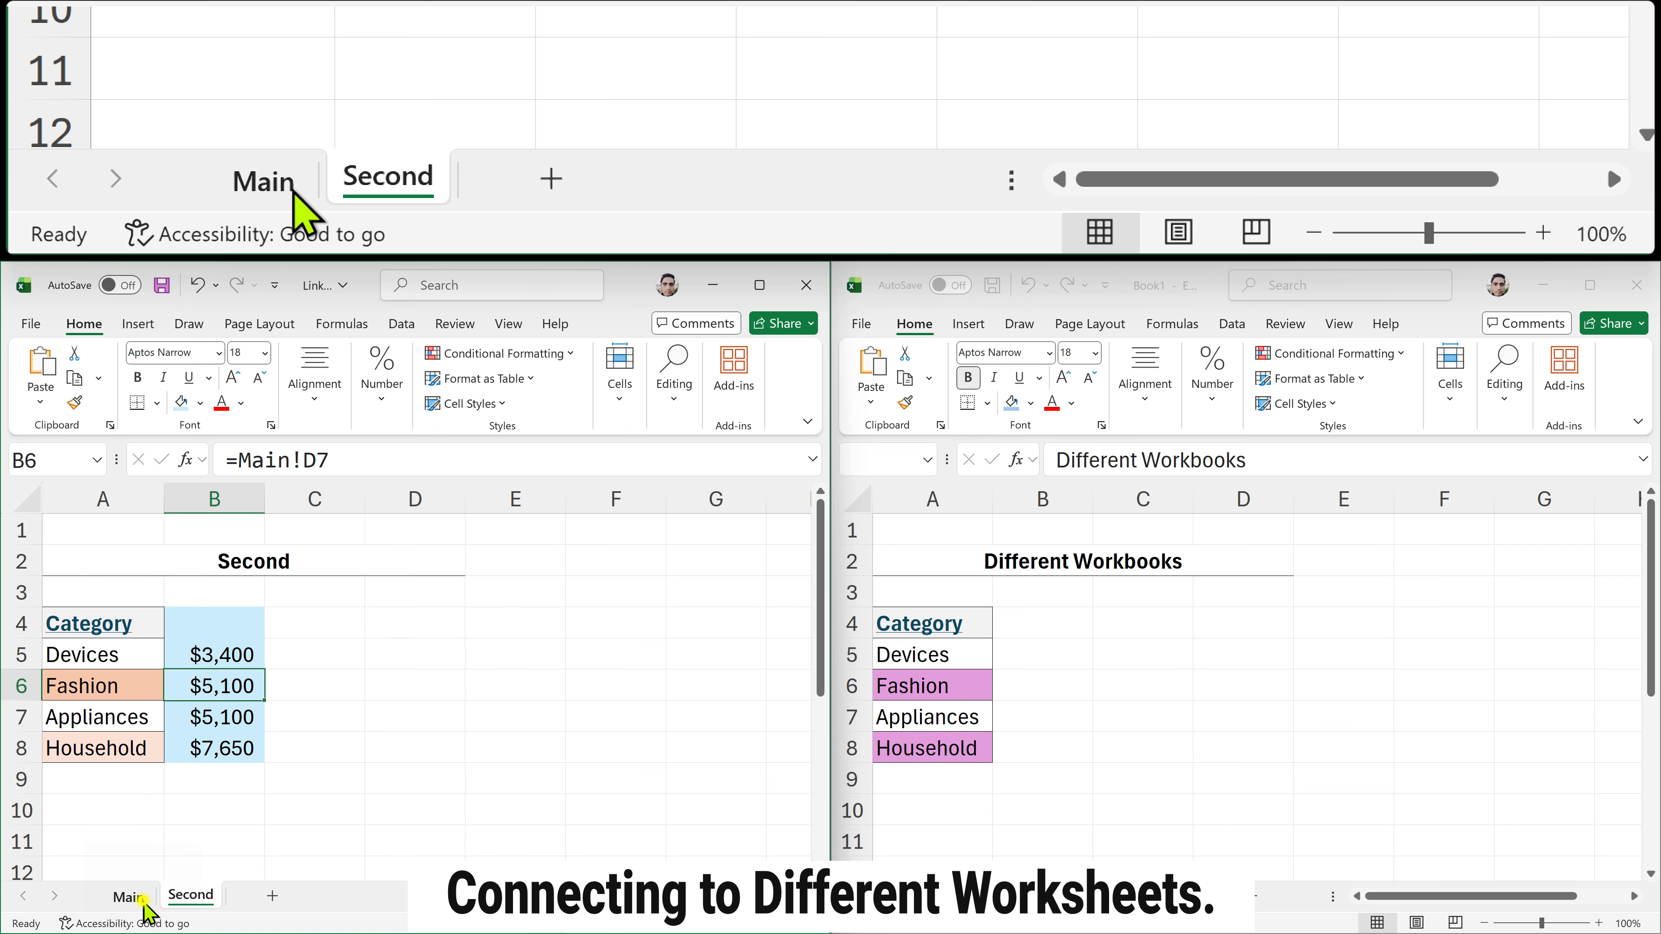
# - Set the Appliances sales in cell B8 of the Main sheet to 2000
pyautogui.click(143, 903)
pyautogui.click(234, 713)
pyautogui.doubleClick(223, 711)
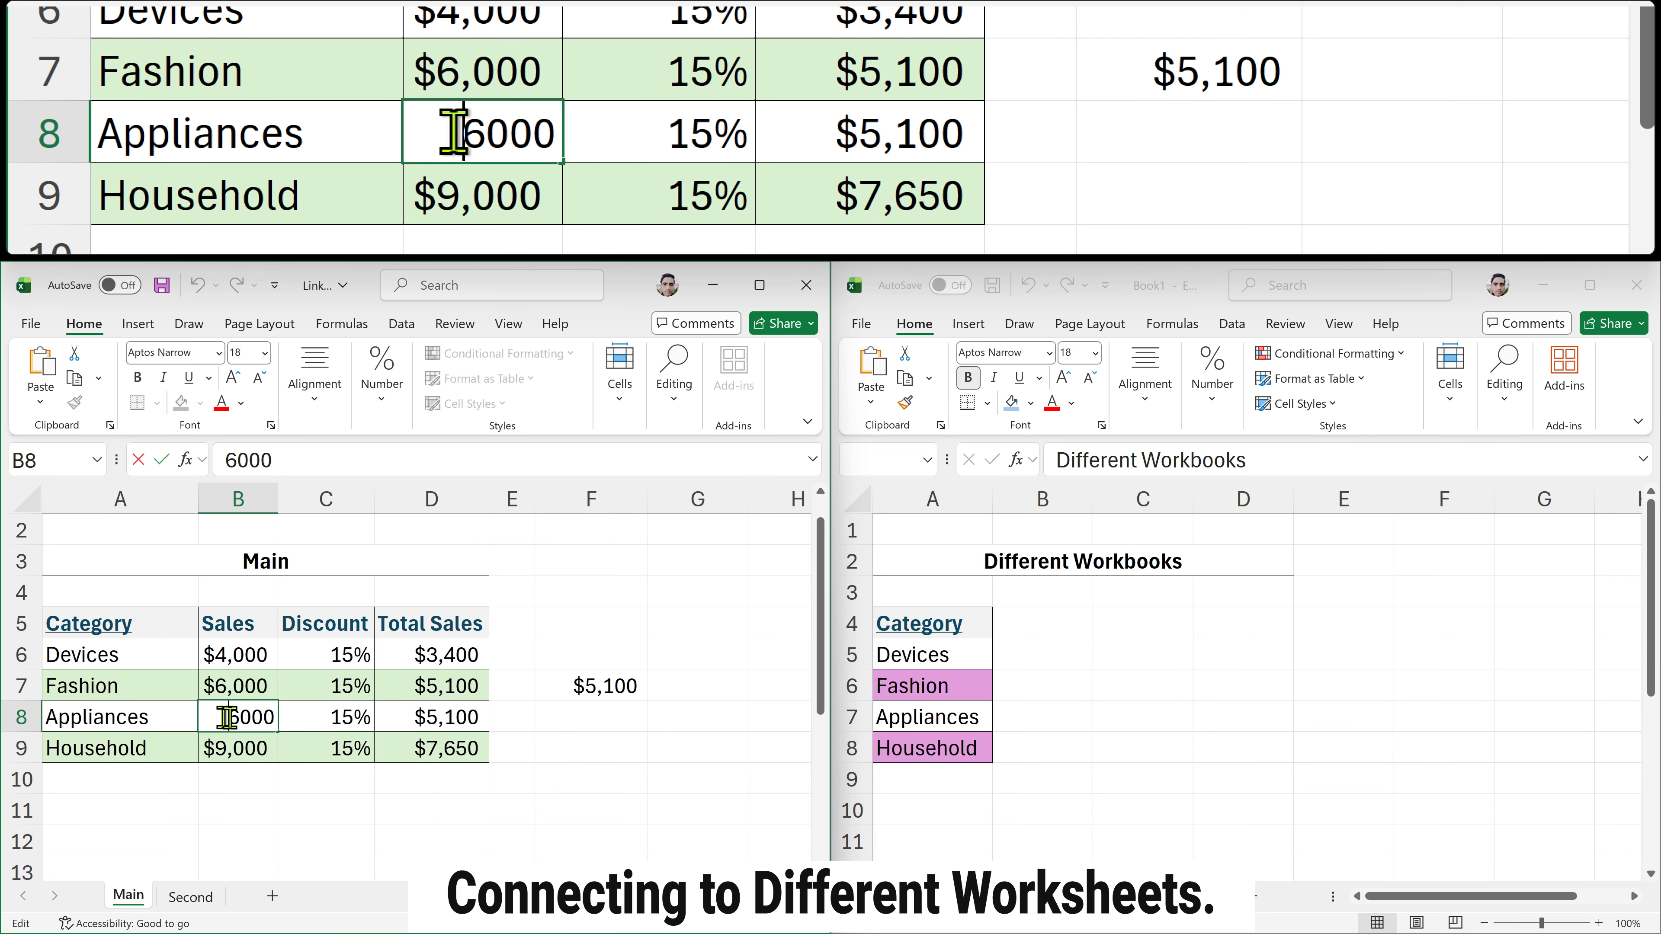
pyautogui.moveTo(225, 716); pyautogui.dragTo(236, 717)
pyautogui.write('2')
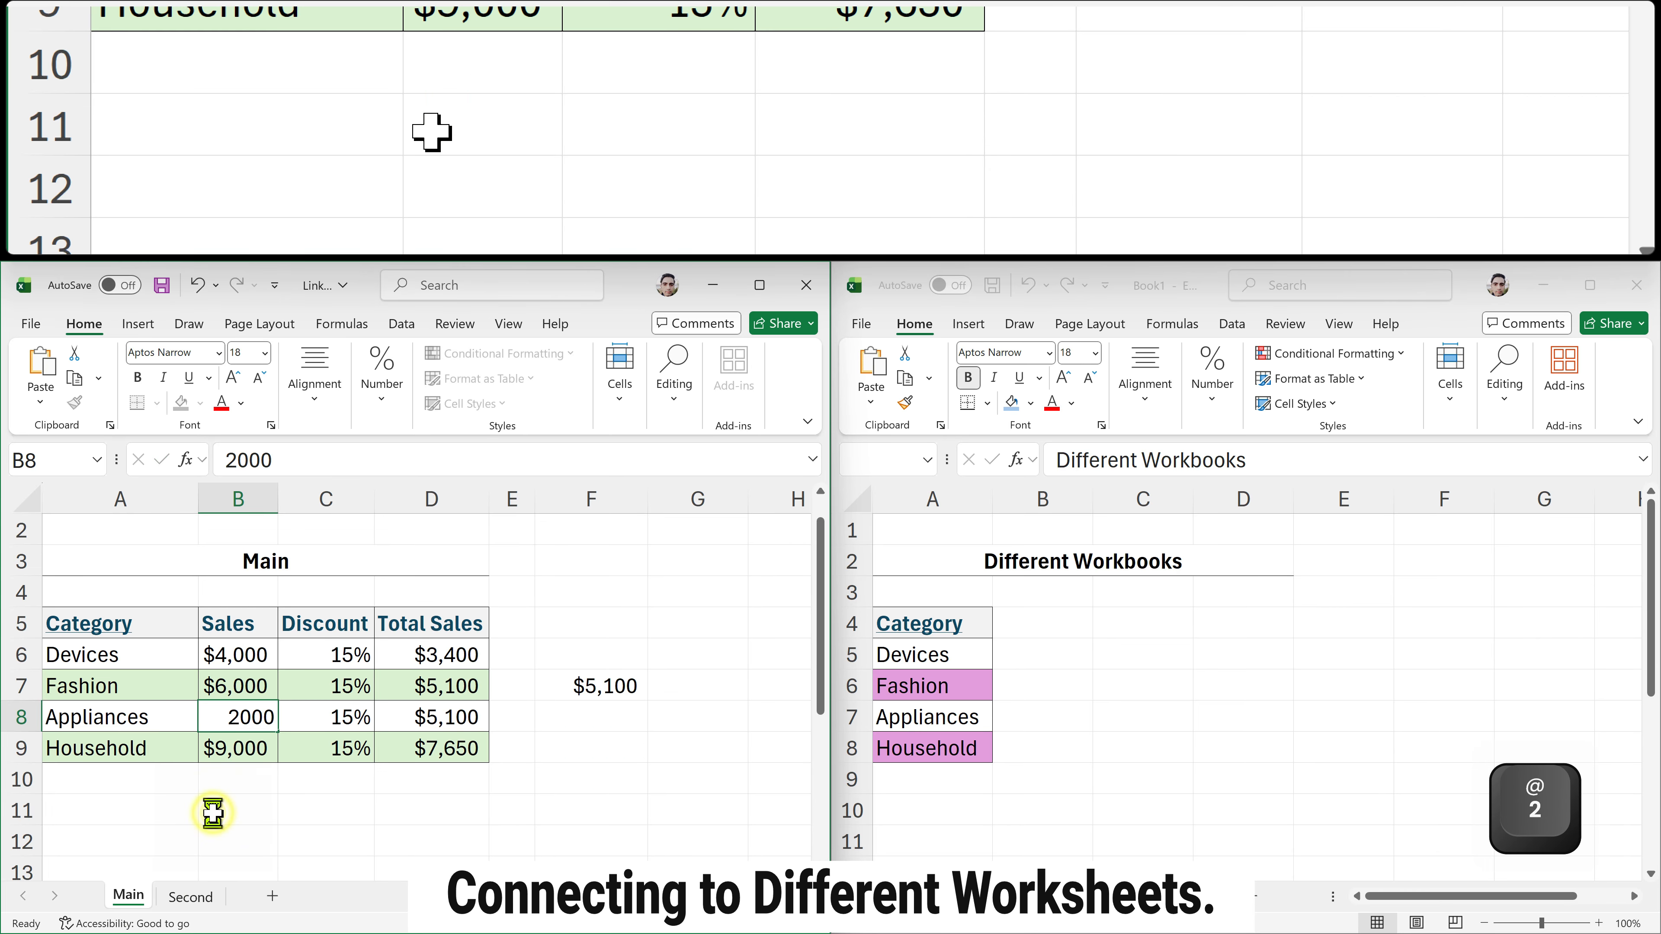
# - Commit the Appliances sales entry, check its linked total on the Second sheet, and return to the Main sheet
pyautogui.click(212, 820)
pyautogui.click(190, 896)
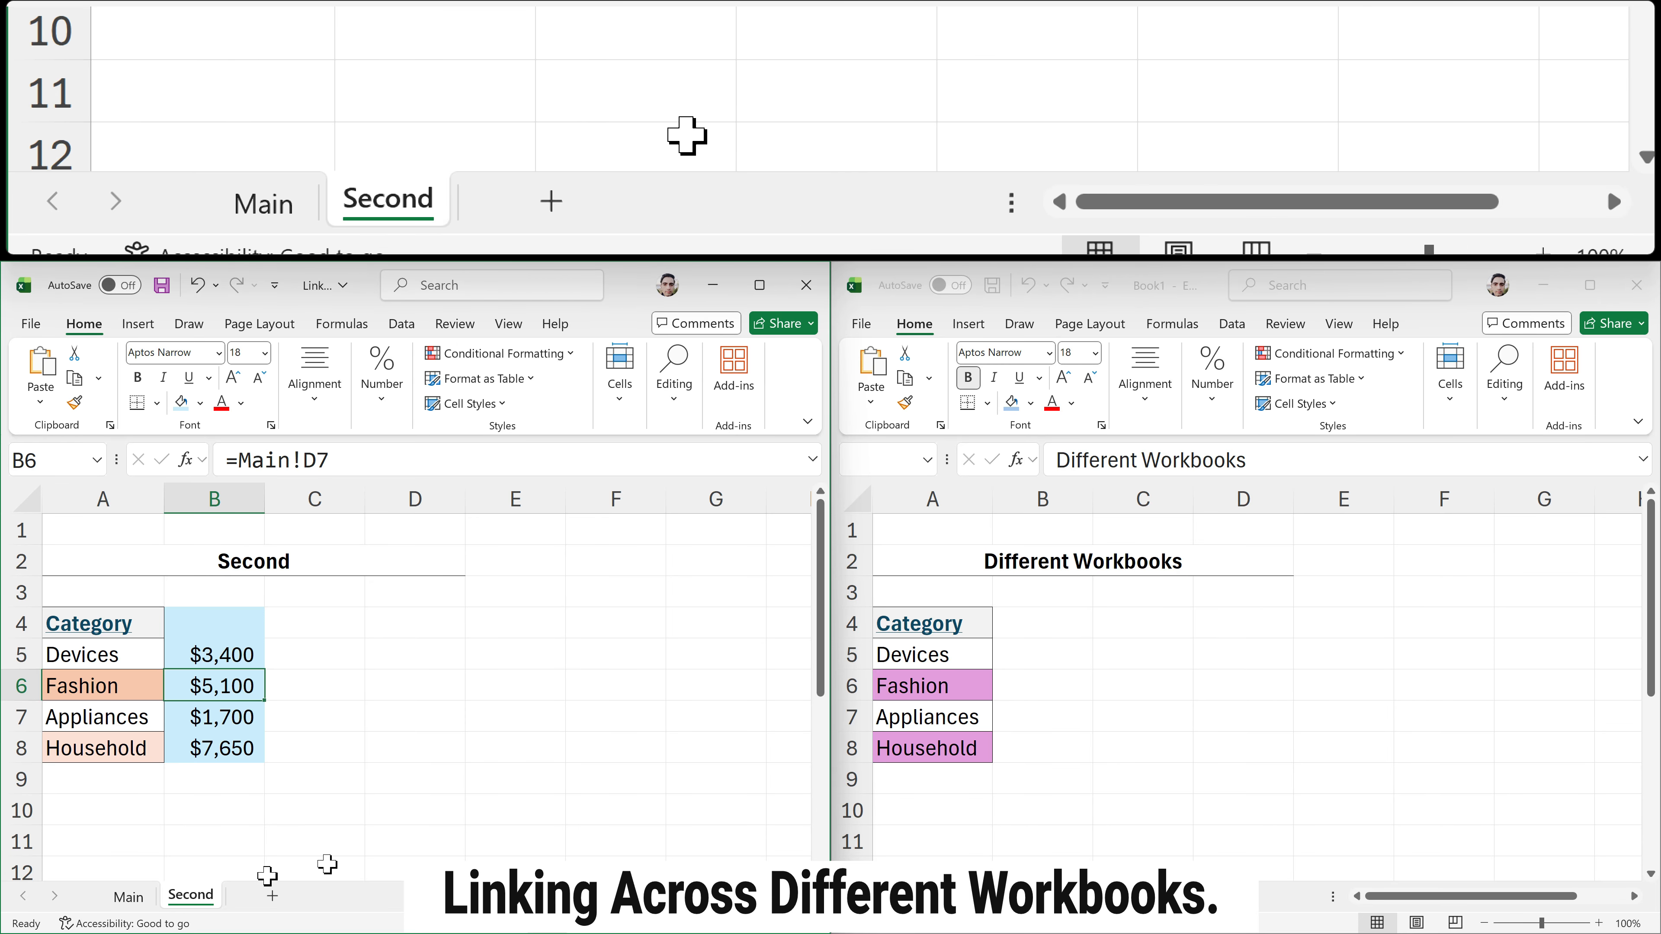
pyautogui.click(116, 897)
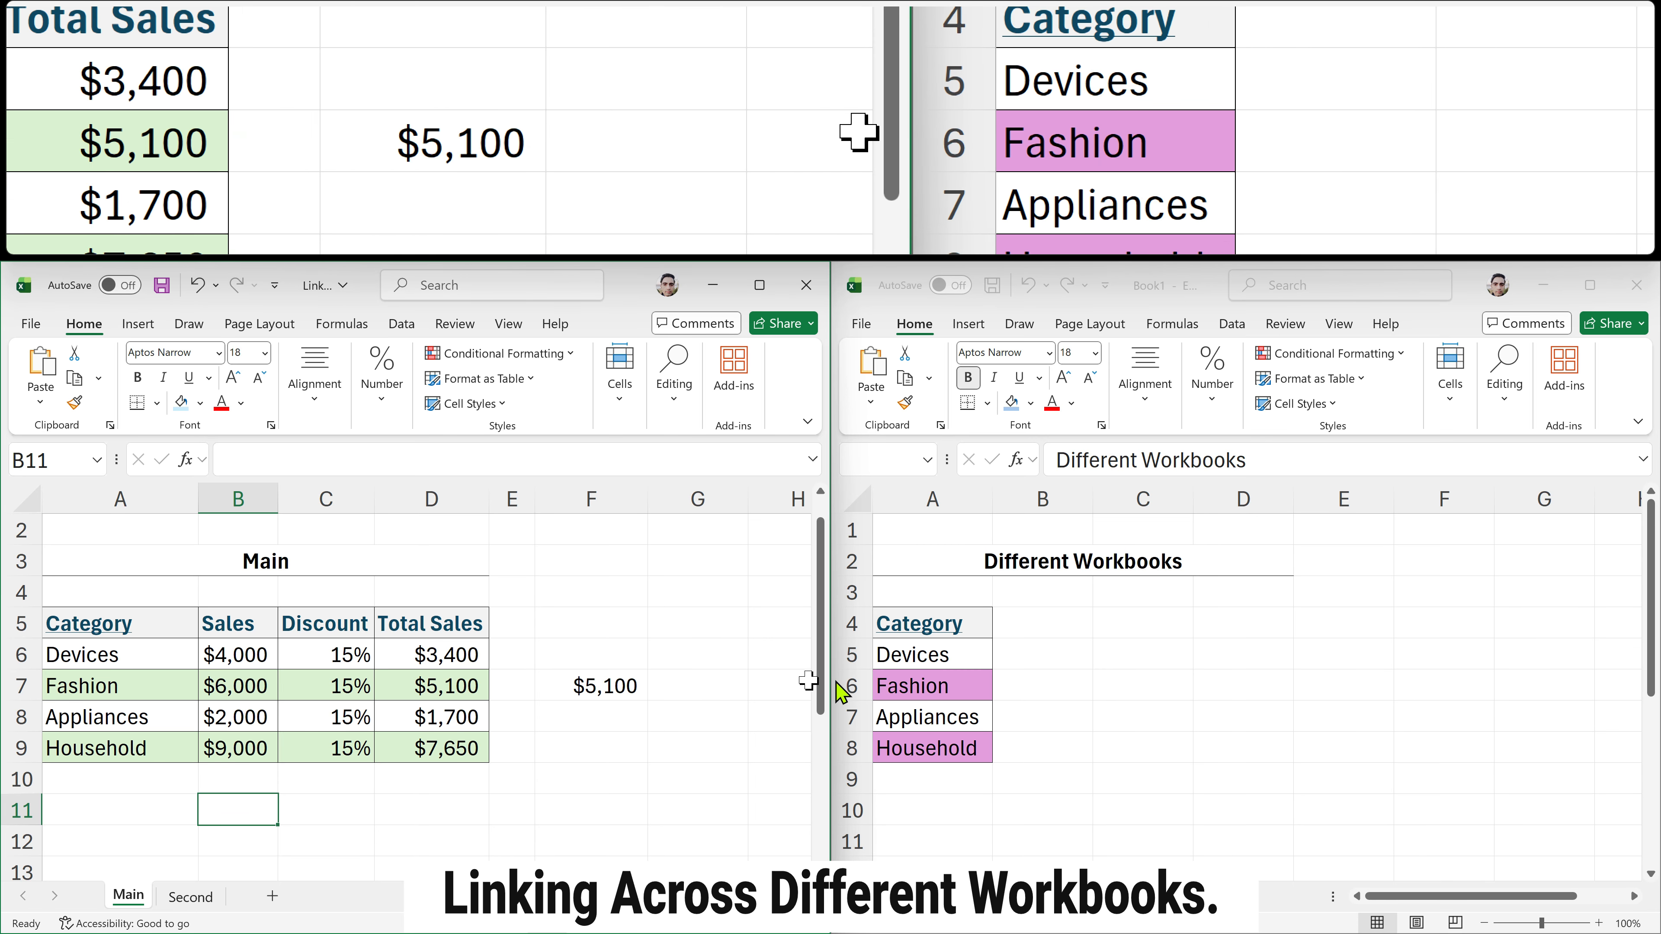
# - Link the Devices cell B5 in the Different Workbooks sheet of Book1 to the Devices total sales with =[Link.xlsx]Main!$D$6
pyautogui.click(1044, 681)
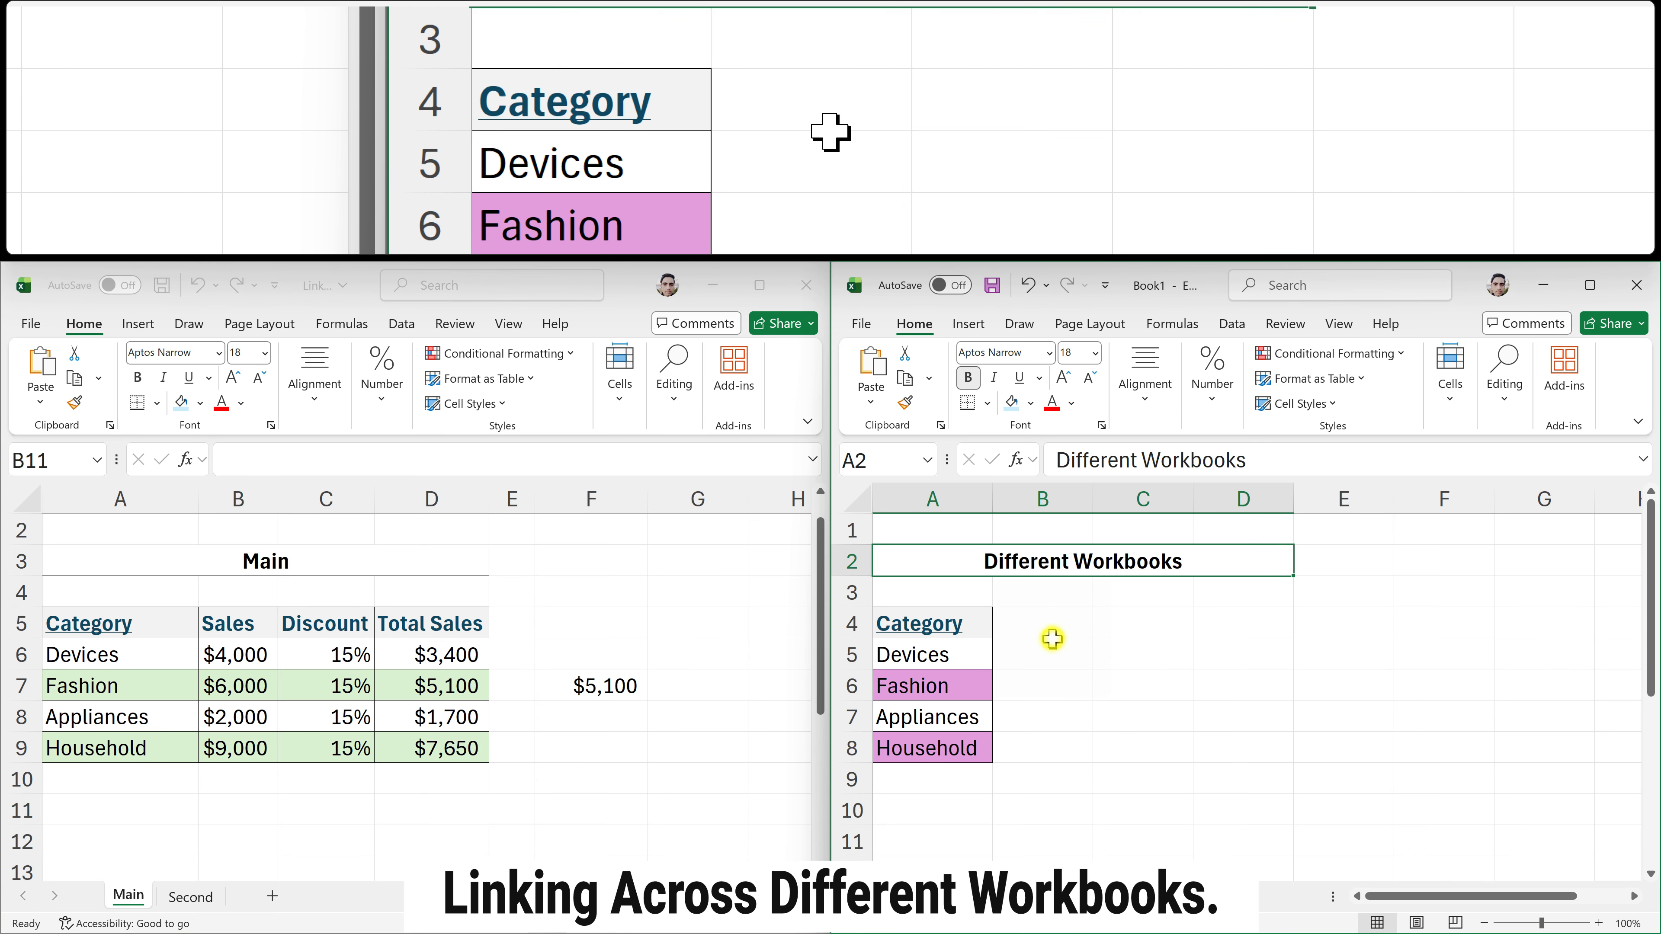
pyautogui.click(1043, 649)
pyautogui.doubleClick(1041, 653)
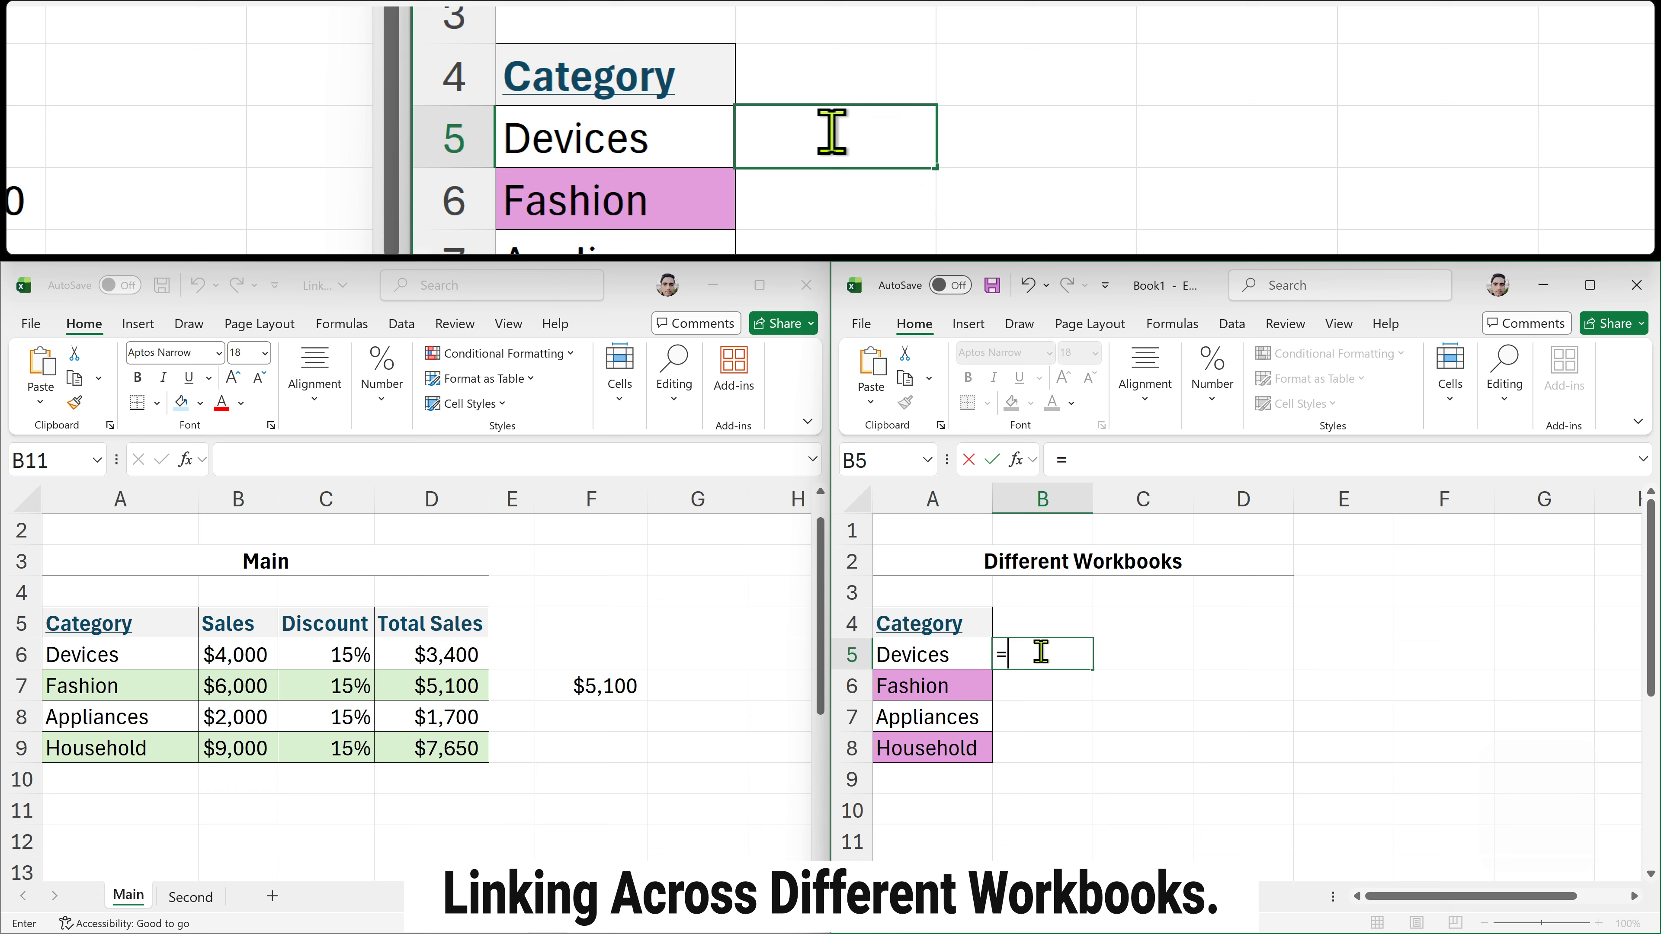
pyautogui.write('=')
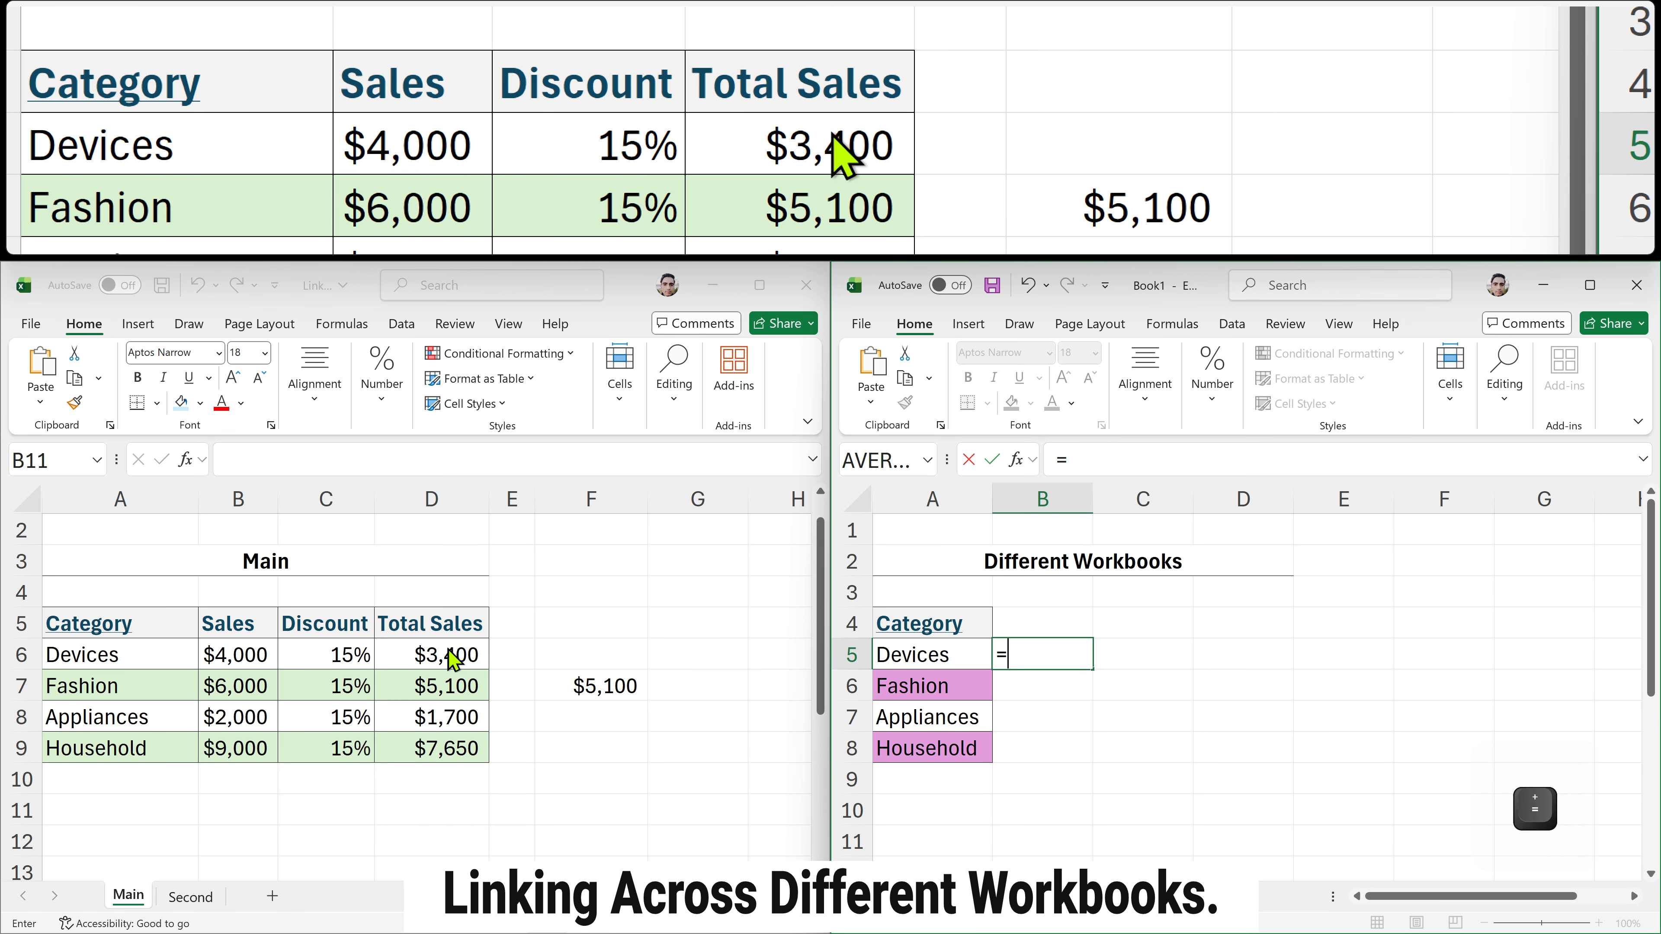
pyautogui.click(451, 655)
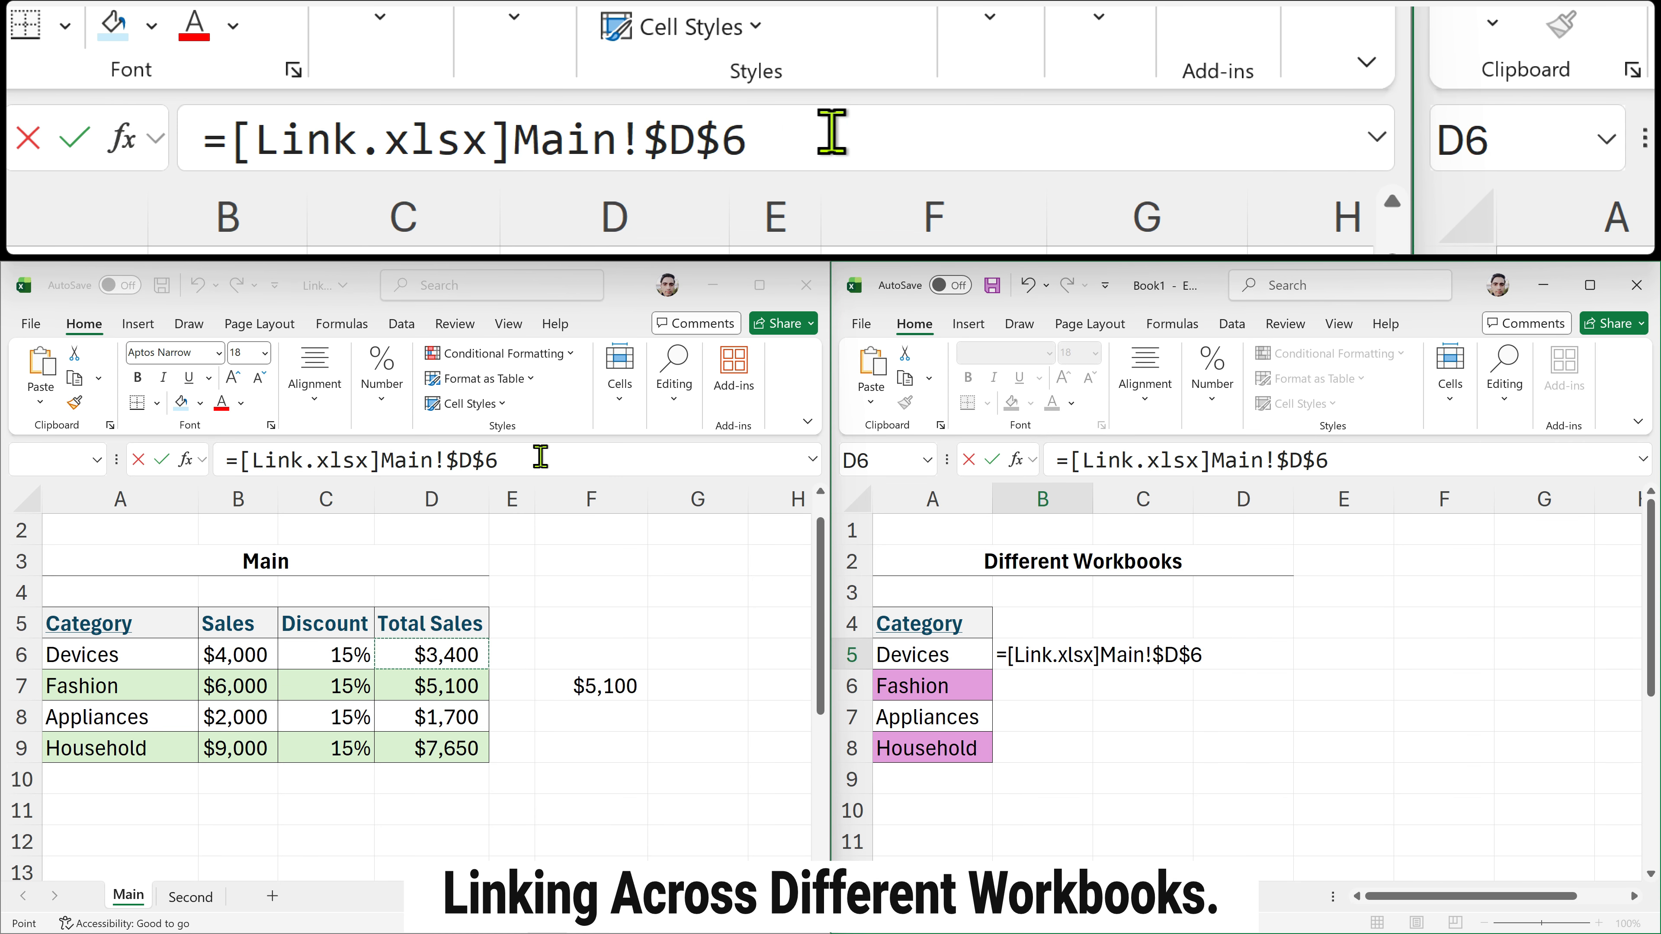
pyautogui.press('Return')
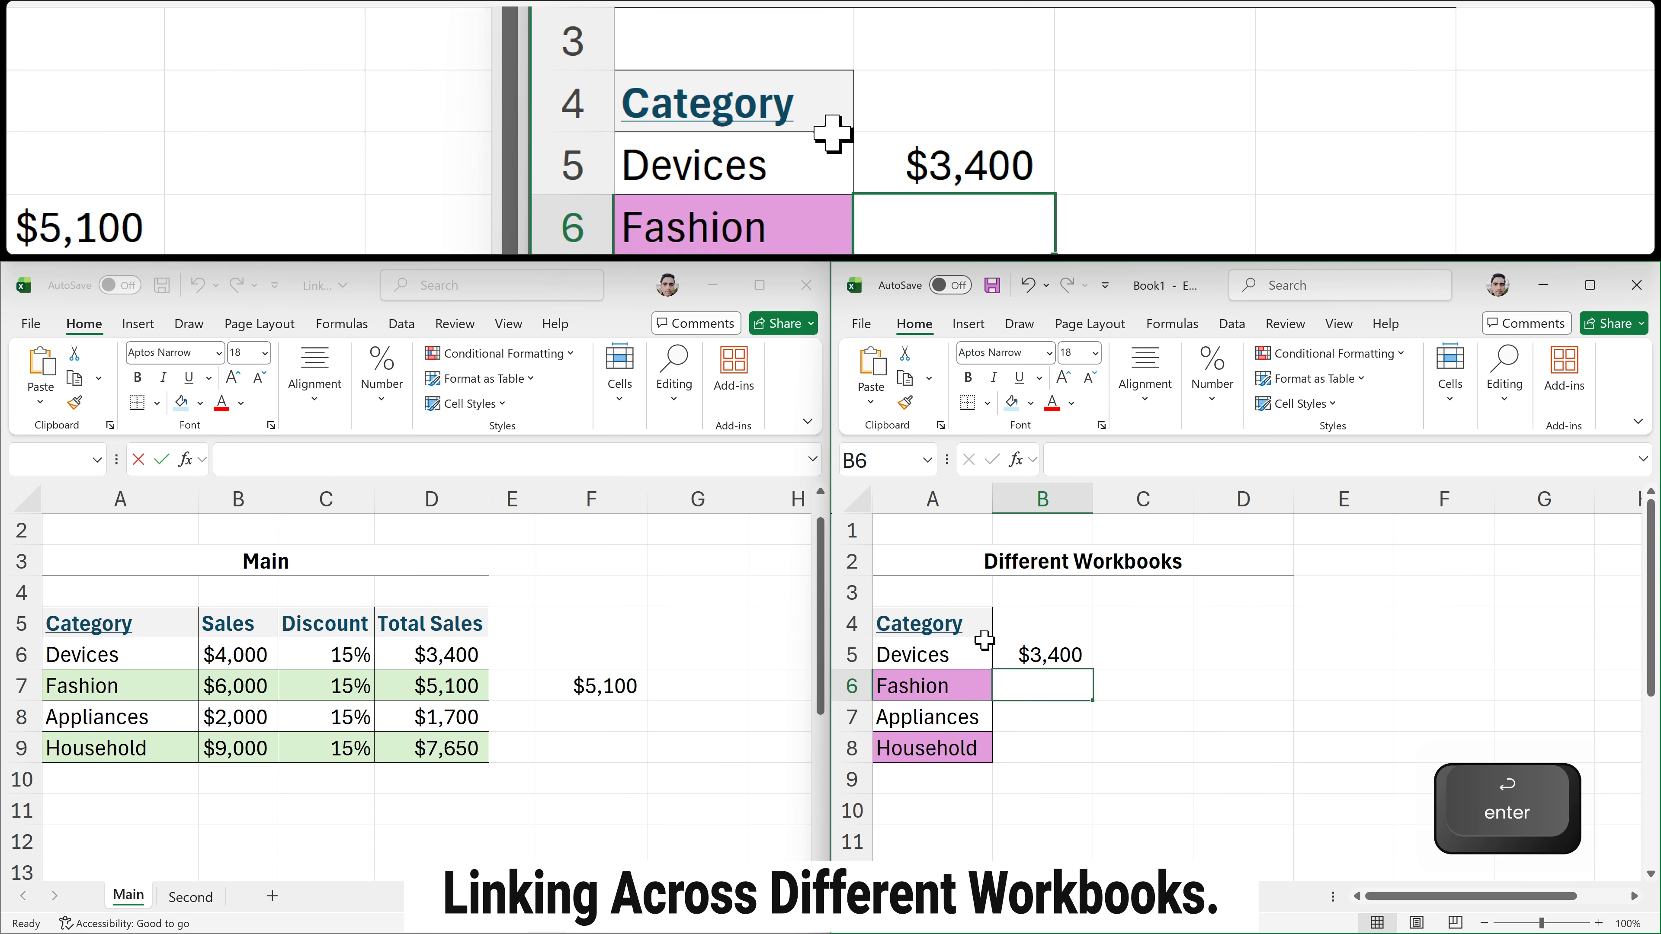
# - Link the Fashion cell B6 in Book1 to the Fashion total sales in cell D7 of Link.xlsx's Main sheet
pyautogui.doubleClick(1015, 687)
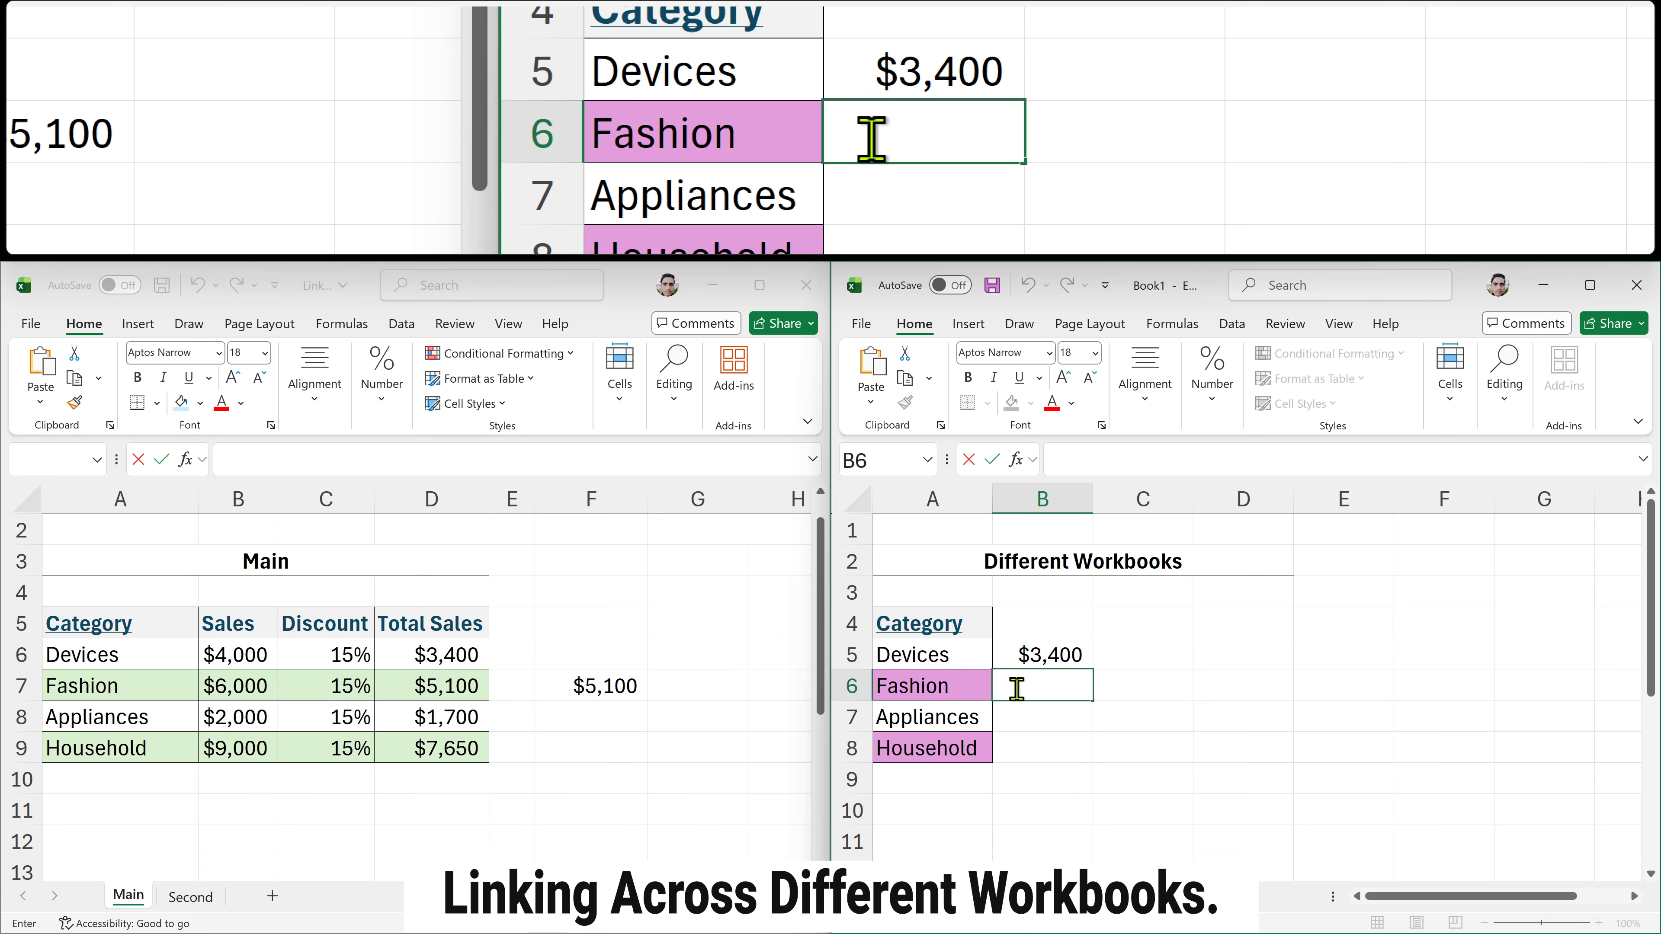
pyautogui.write('=')
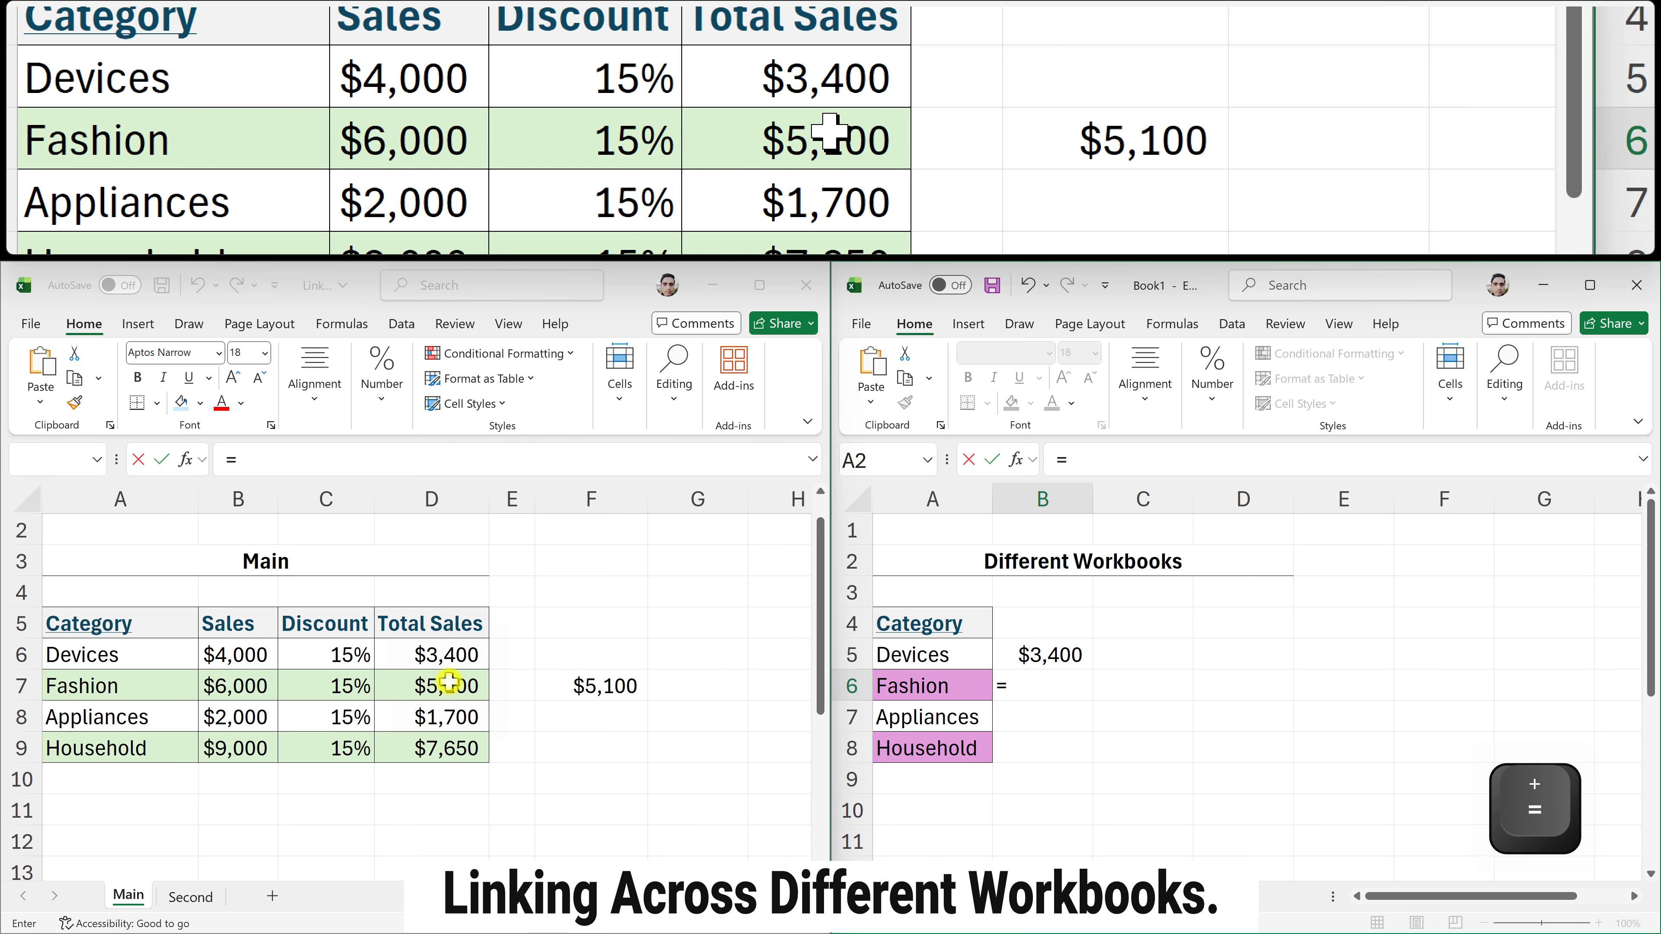
pyautogui.click(450, 682)
pyautogui.press('Return')
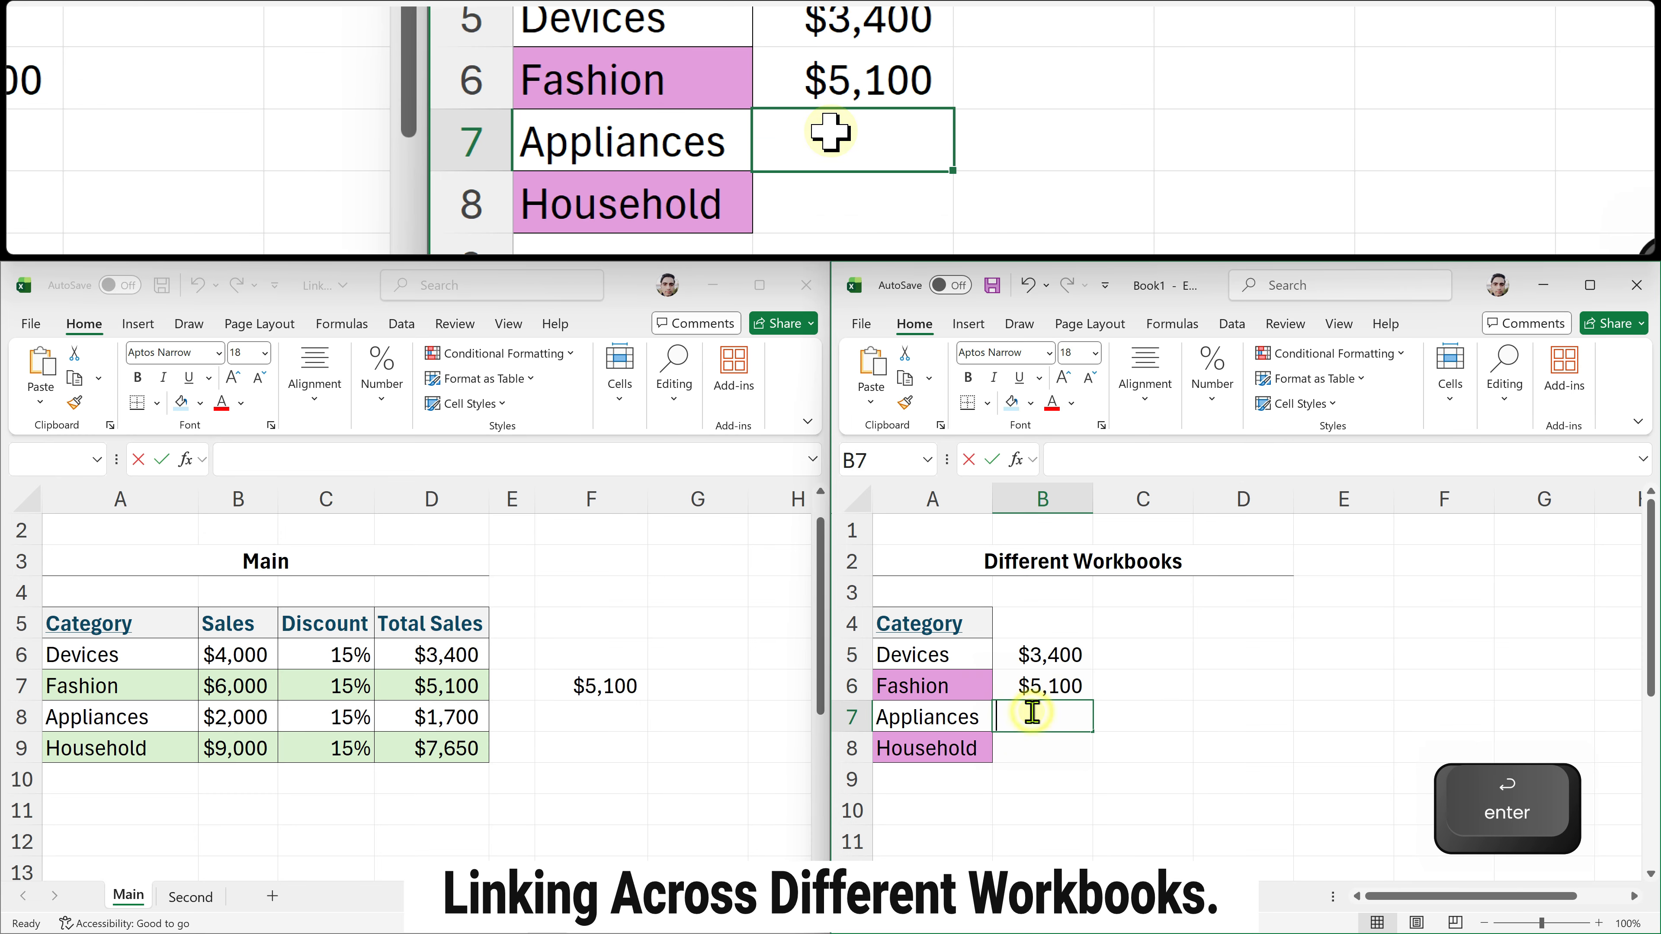
# - Link the Appliances cell B7 in Book1 to the Appliances total sales in cell D8 of Link.xlsx's Main sheet
pyautogui.doubleClick(1032, 712)
pyautogui.write('=')
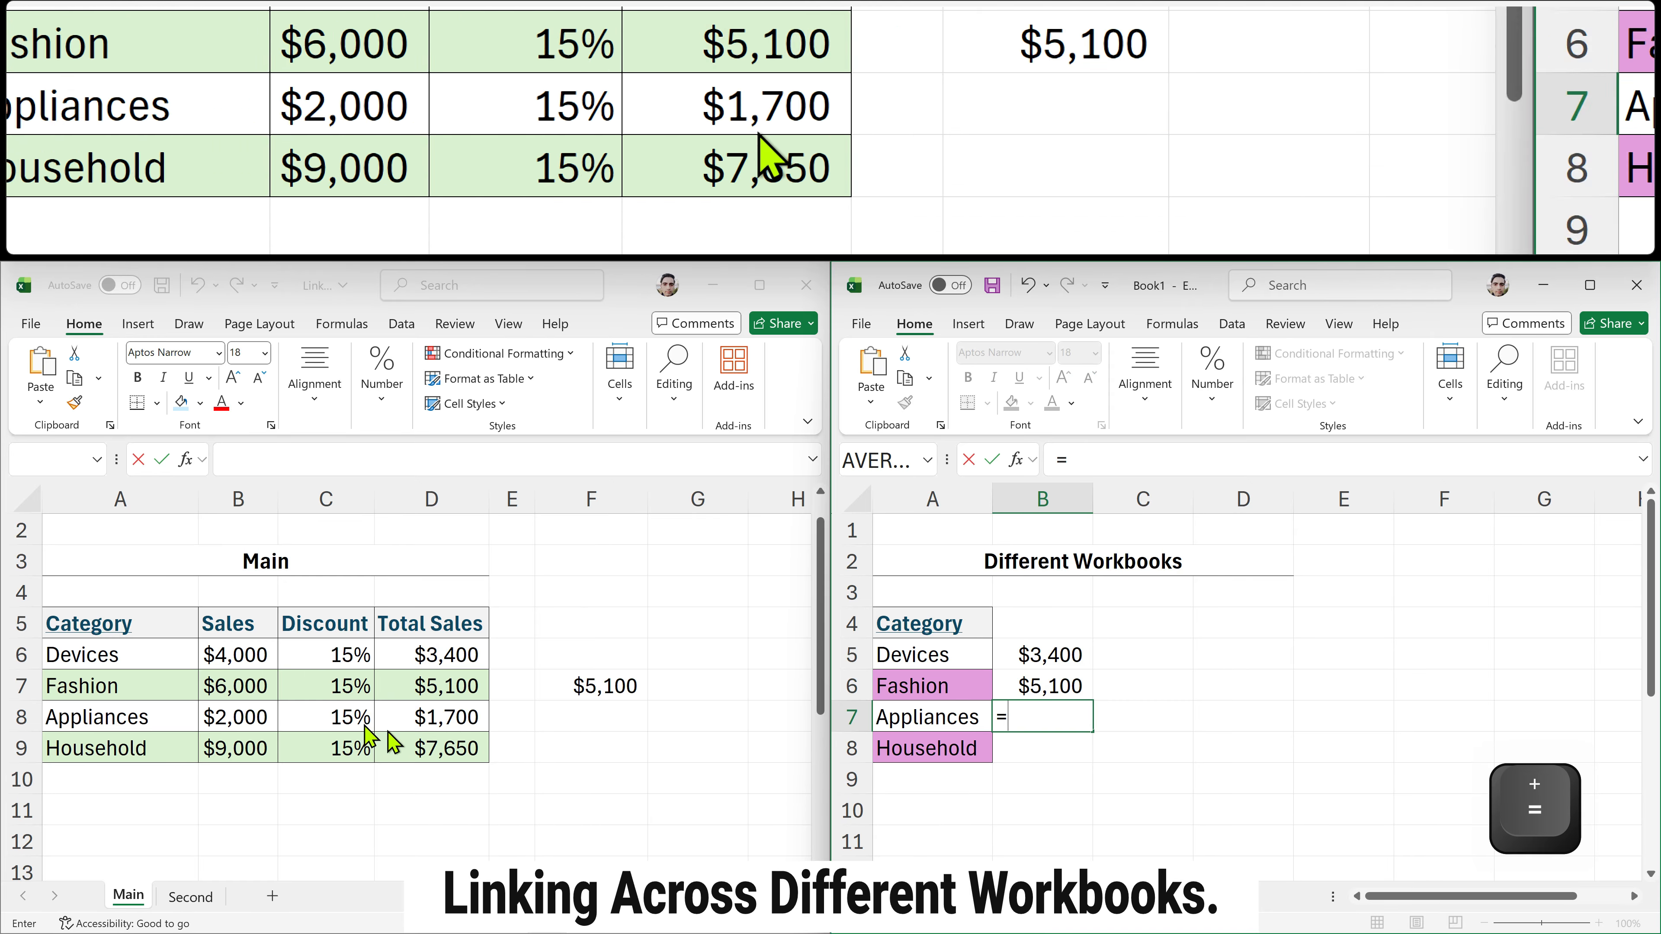
pyautogui.click(425, 718)
pyautogui.press('Return')
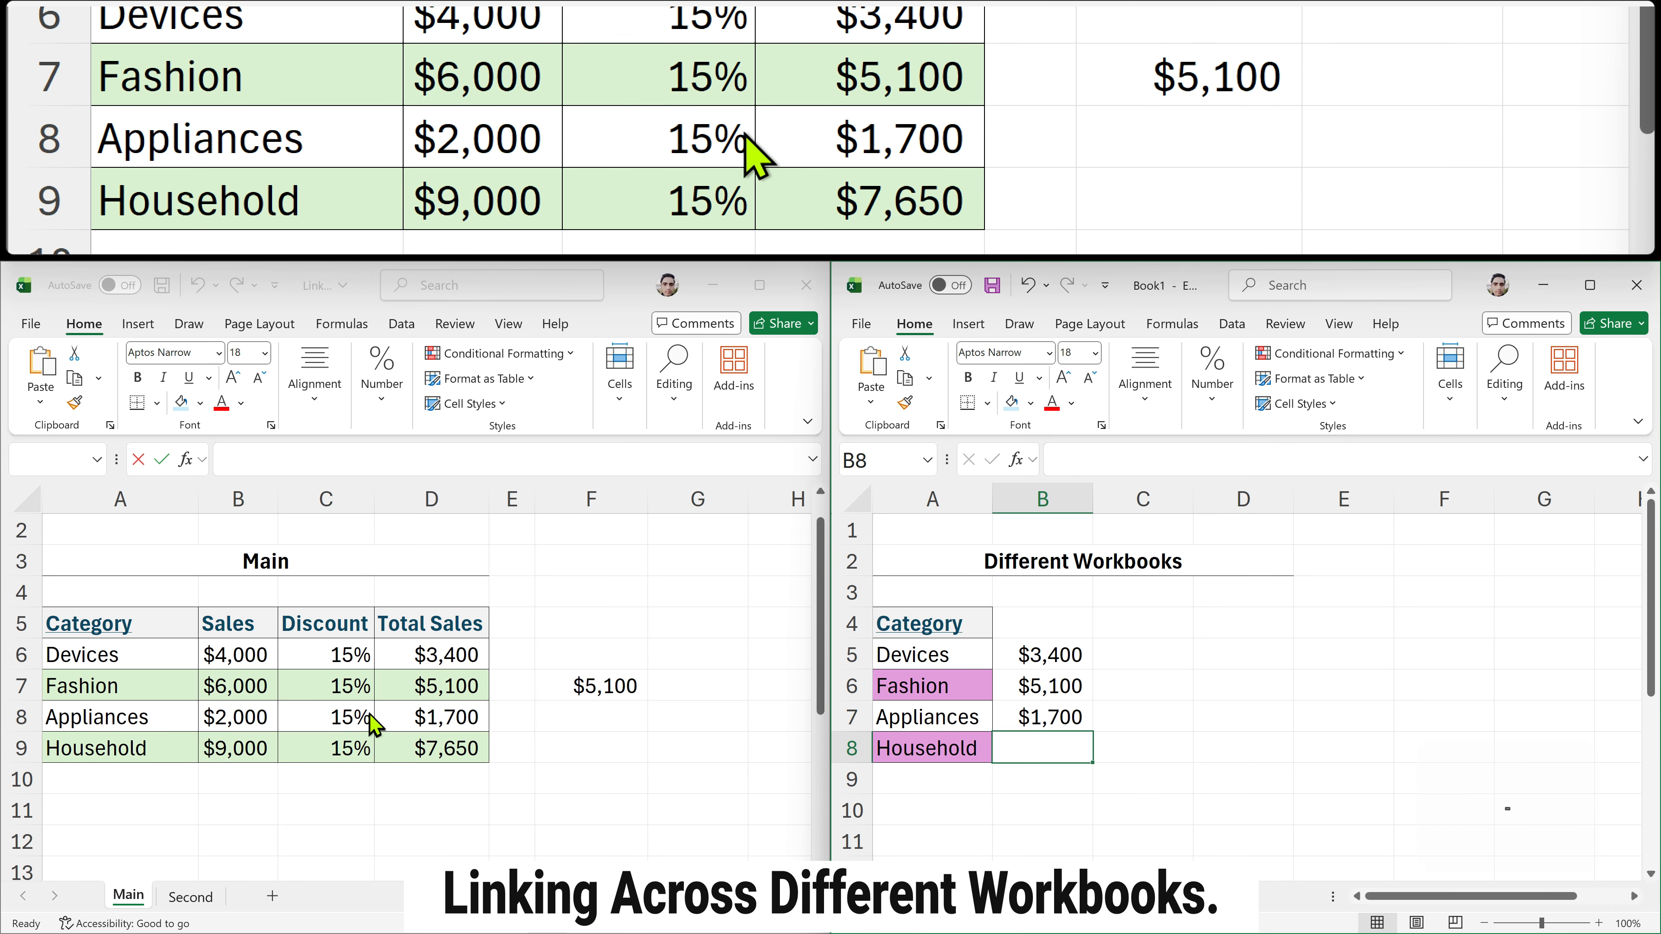
# - Set the Devices sales in cell B6 of the Main sheet in Link.xlsx to 7000
pyautogui.click(226, 657)
pyautogui.doubleClick(214, 654)
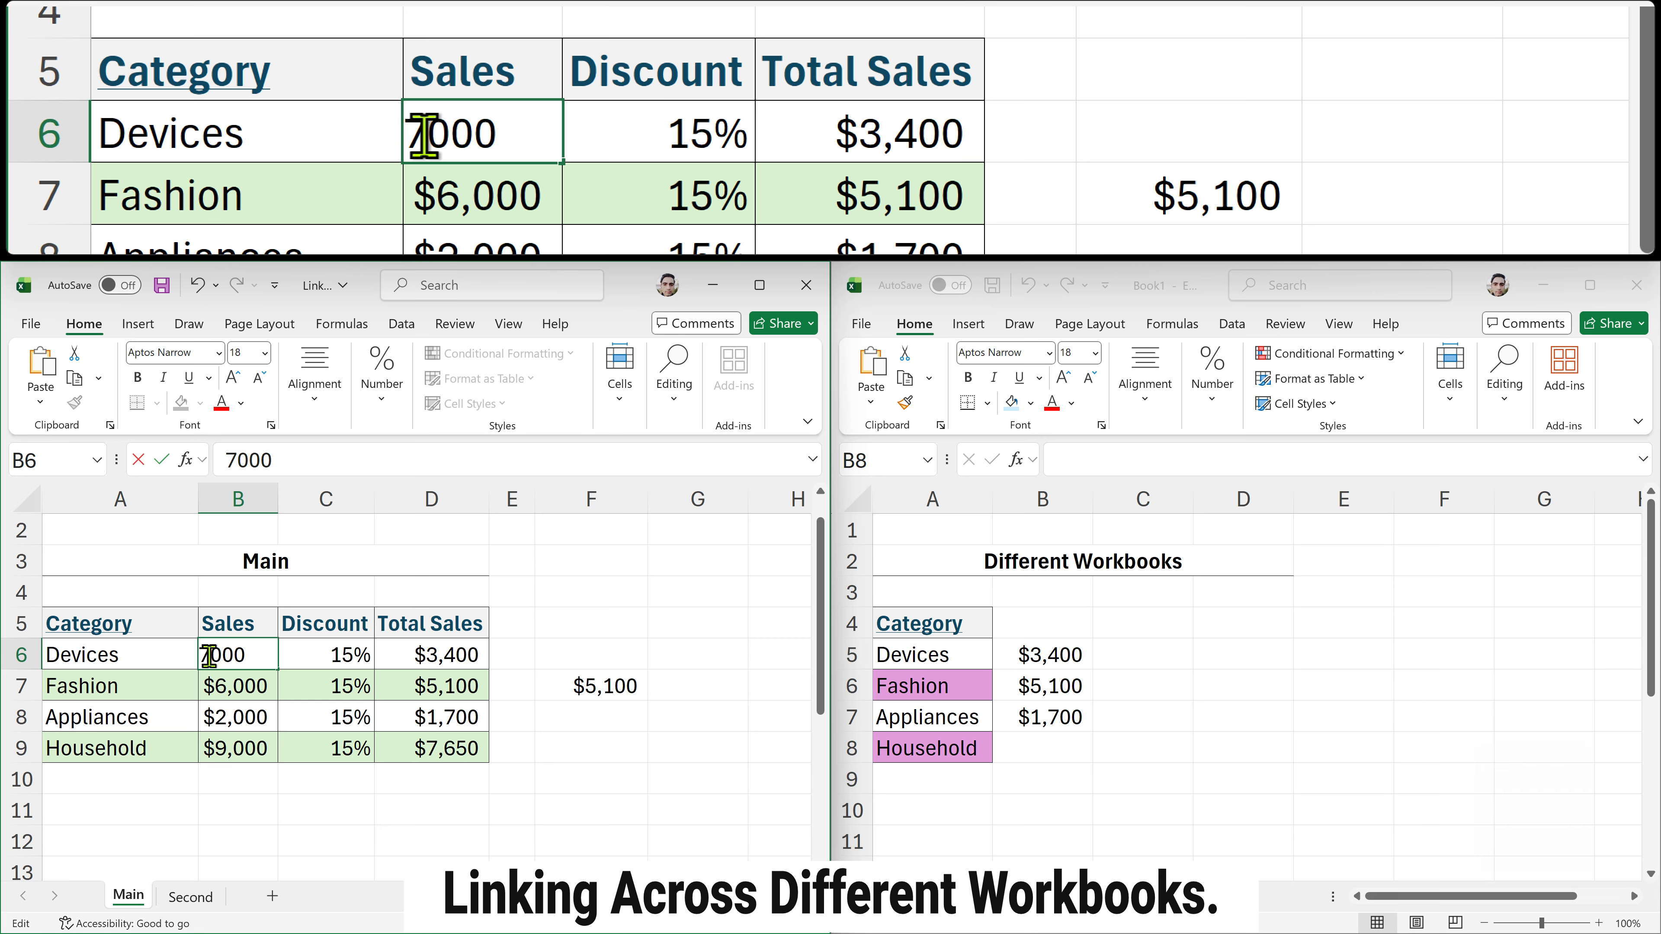
pyautogui.press('Return')
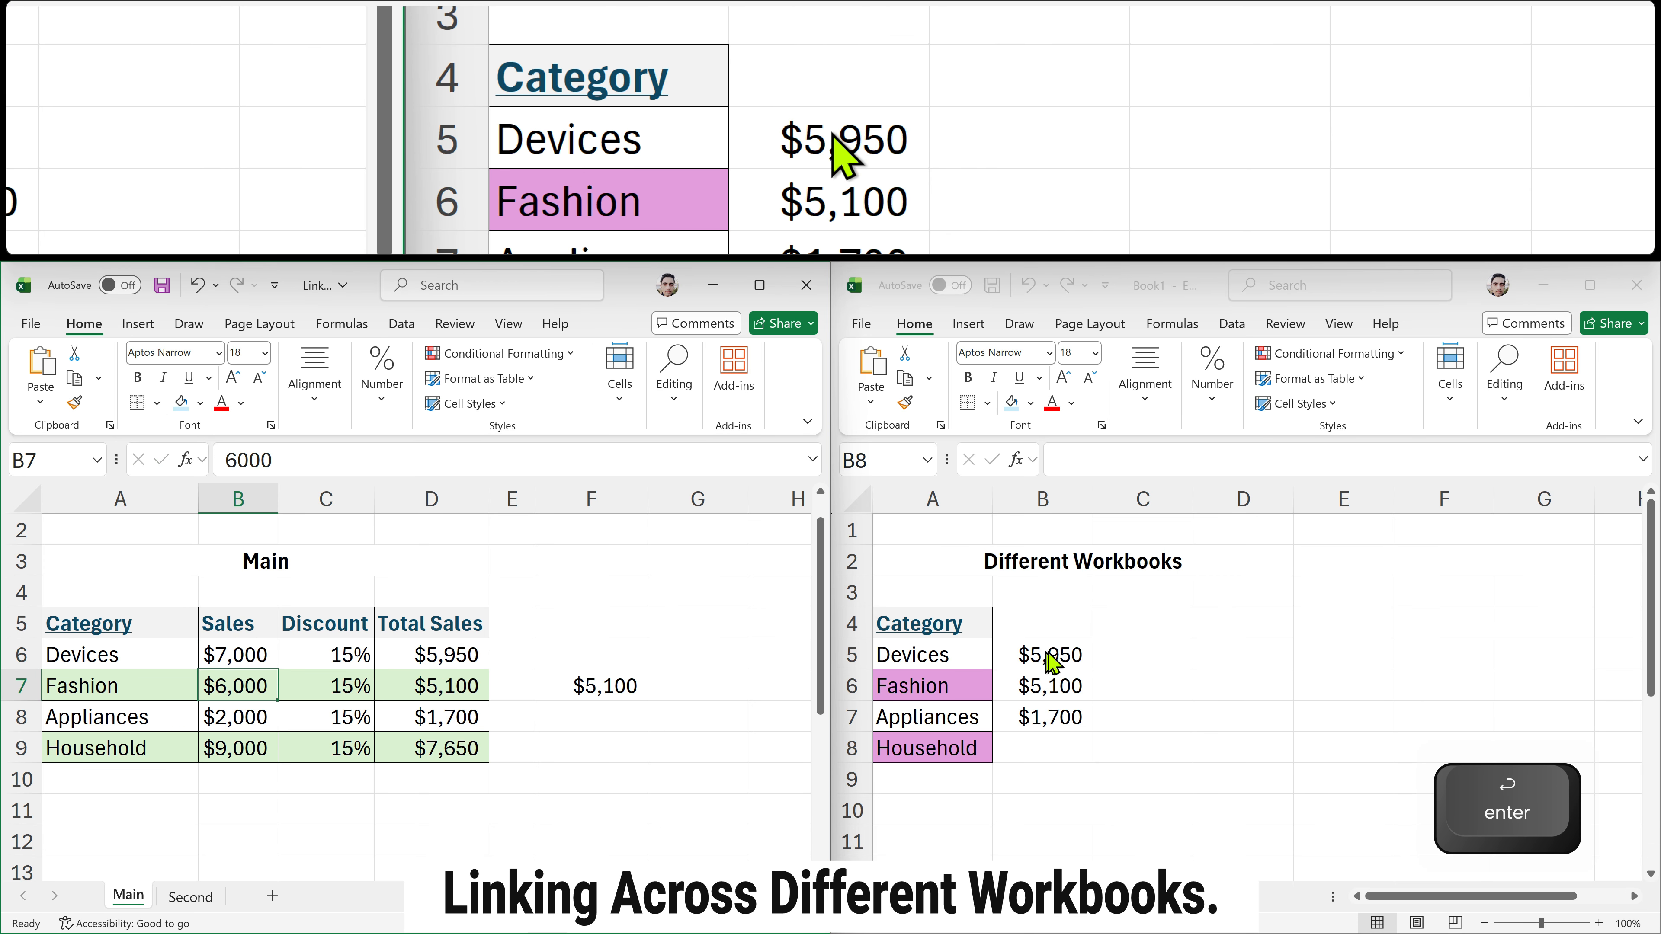